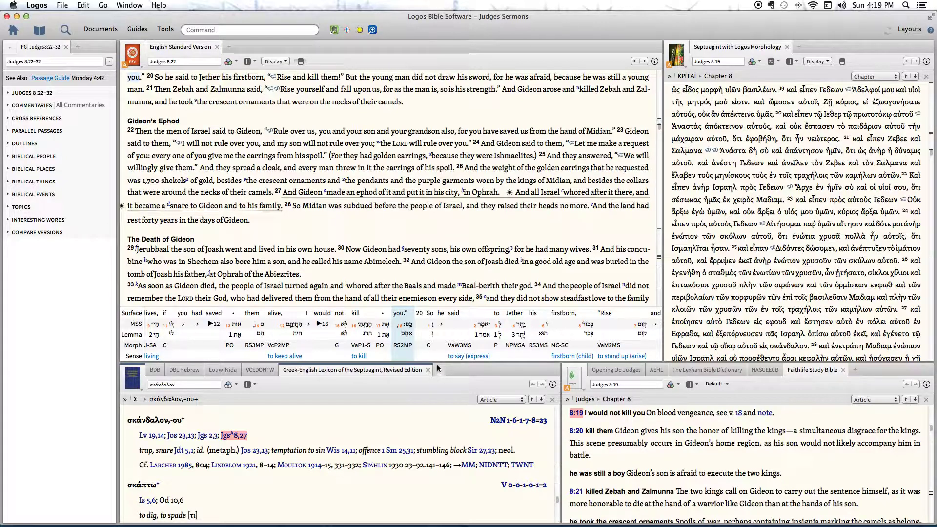
Step: Open the Highlighting tool from the library tools
mouse_move(590, 505)
left_click(165, 30)
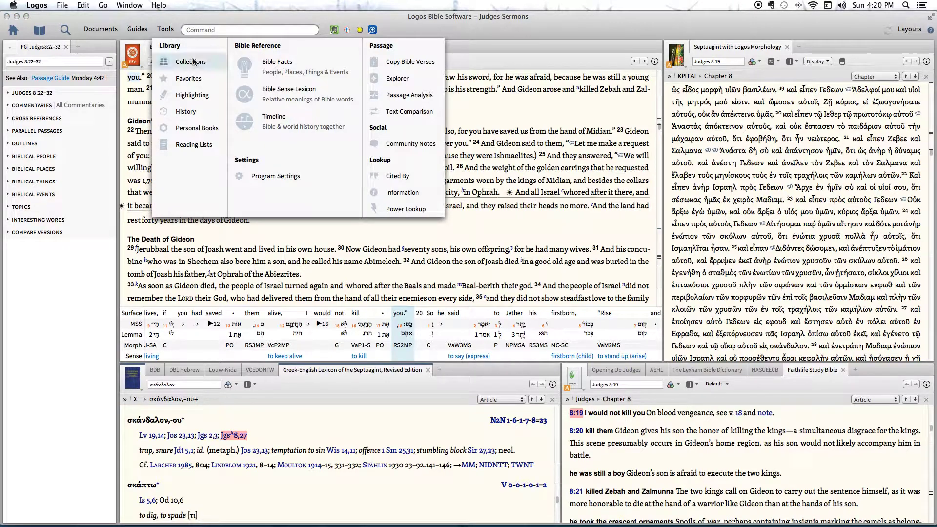
left_click(185, 96)
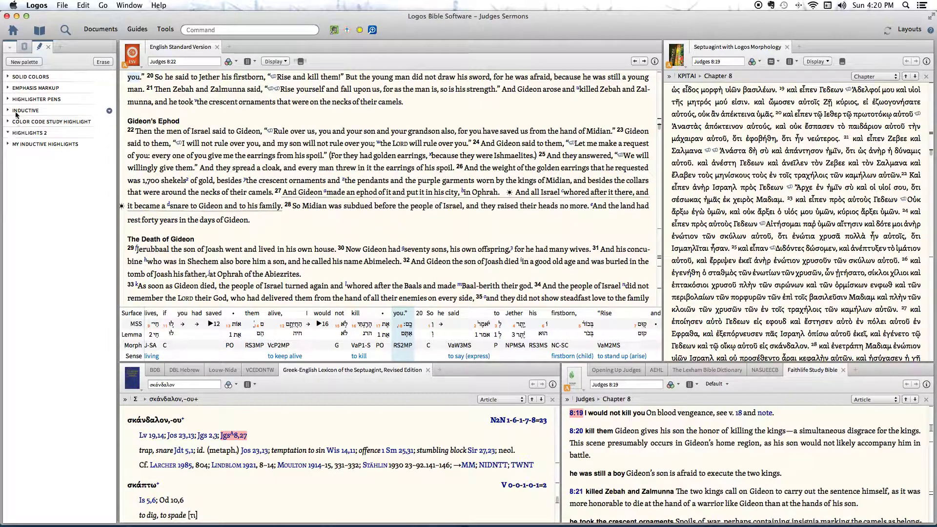
Step: Look through the styles in the Solid Colors, Emphasis Markup and My Inductive Highlights palettes
left_click(7, 78)
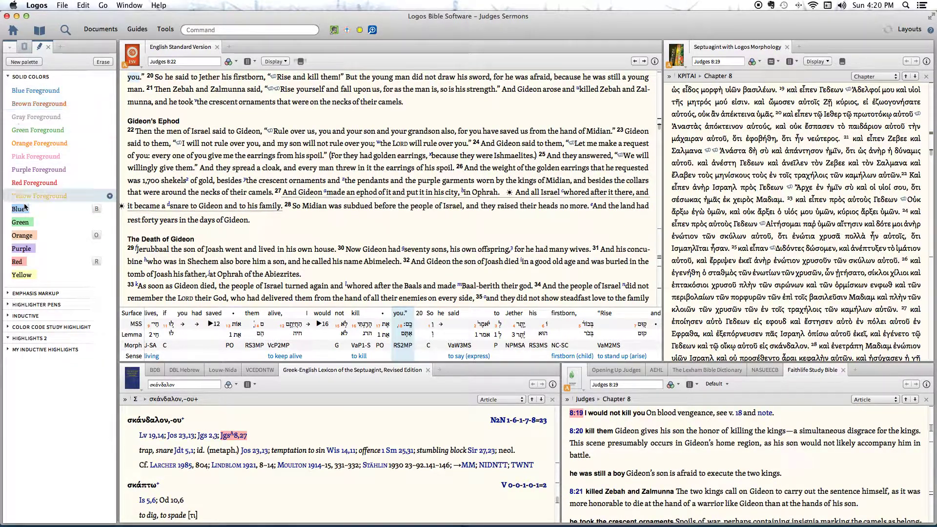
left_click(7, 77)
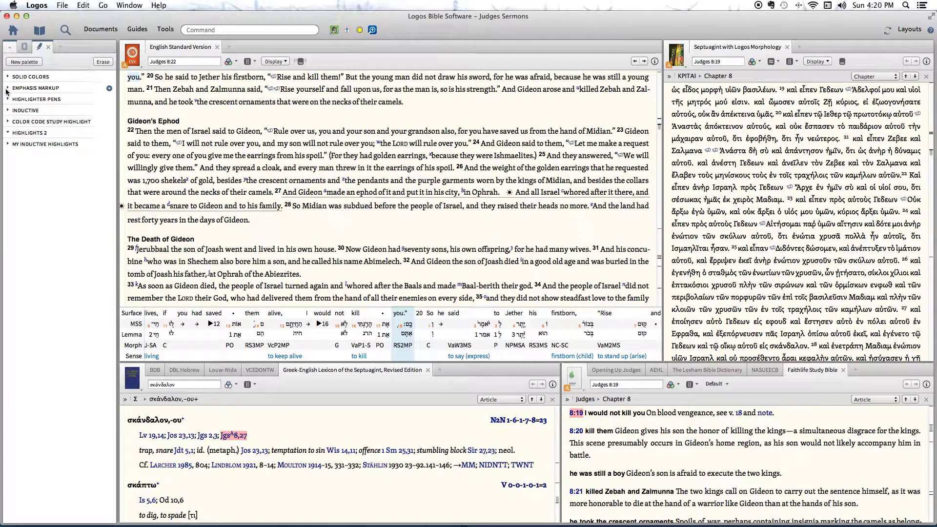
left_click(7, 88)
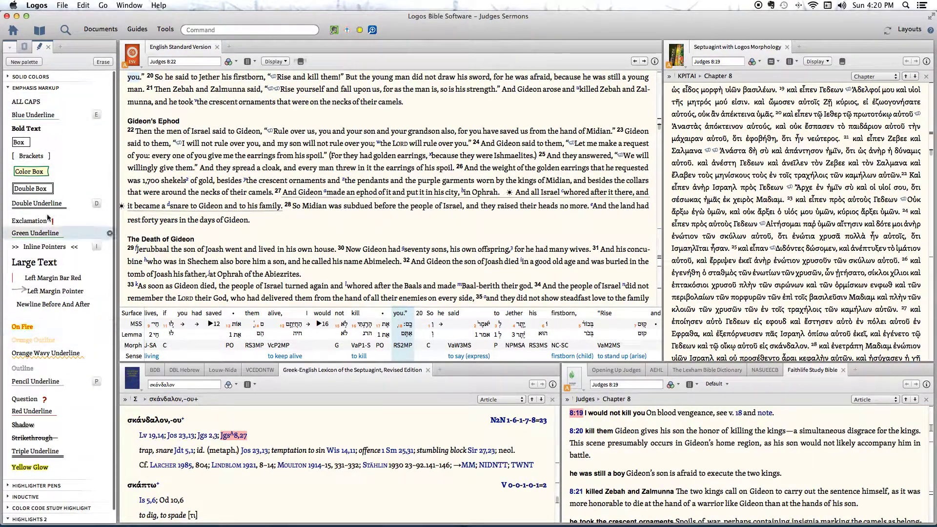
left_click(8, 88)
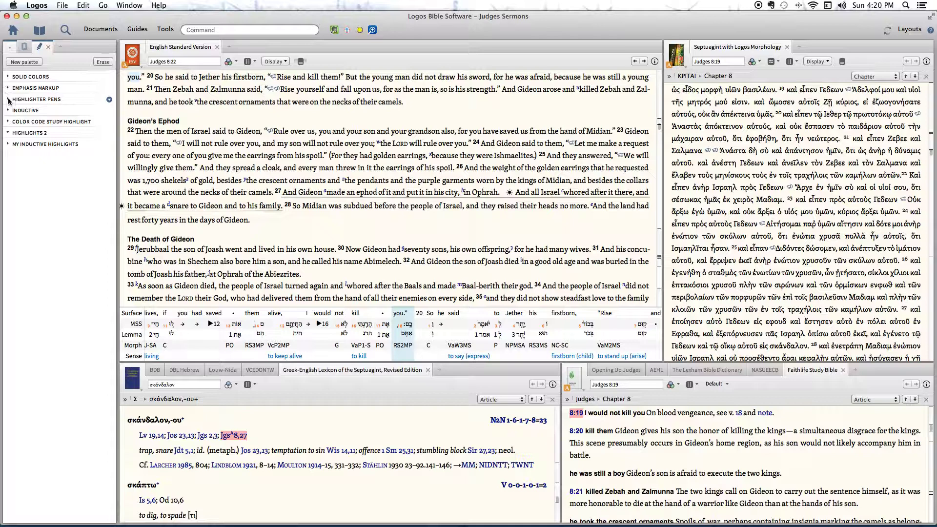
left_click(6, 146)
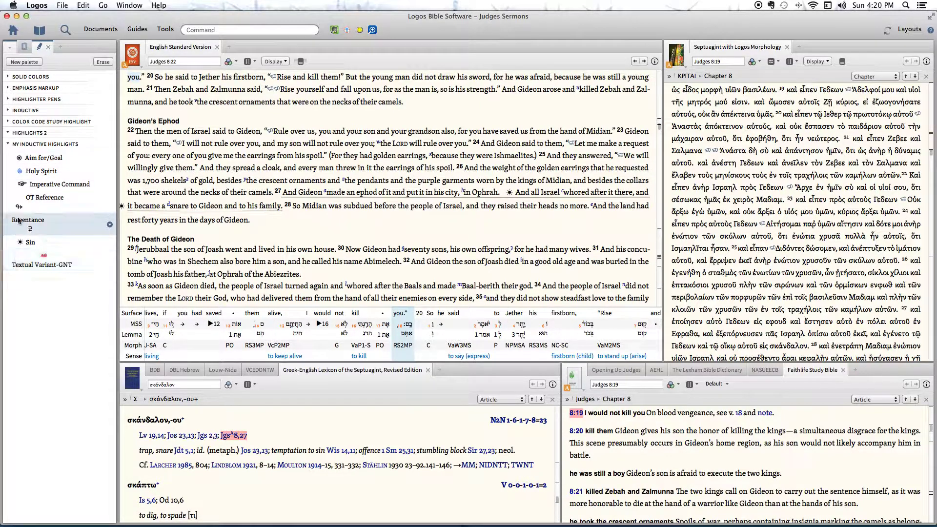
left_click(8, 145)
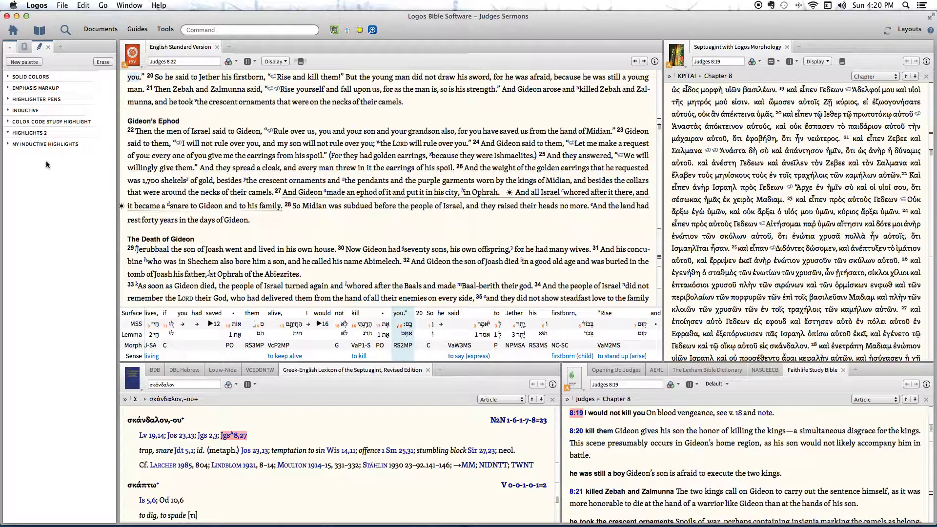
Step: Create a highlighting palette named Tutorial Highlights and add a new style to it
left_click(24, 63)
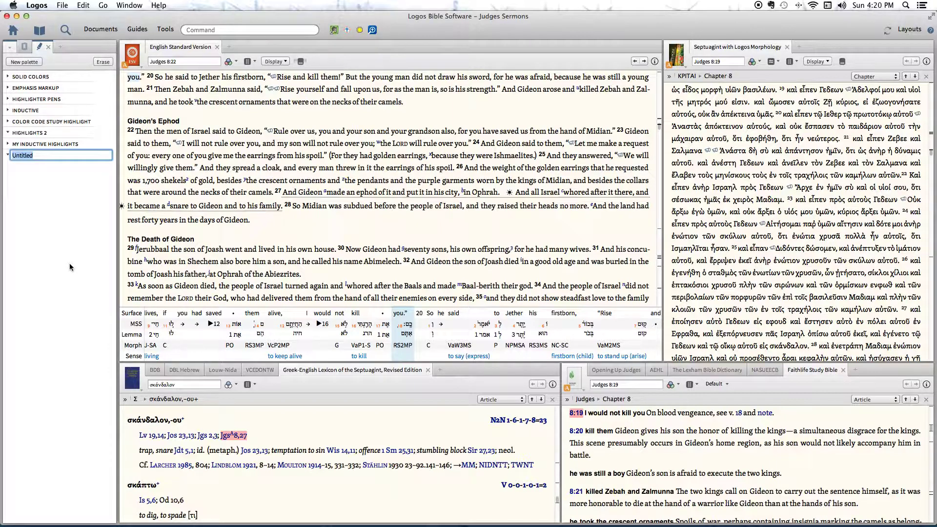
type("Tutorial H")
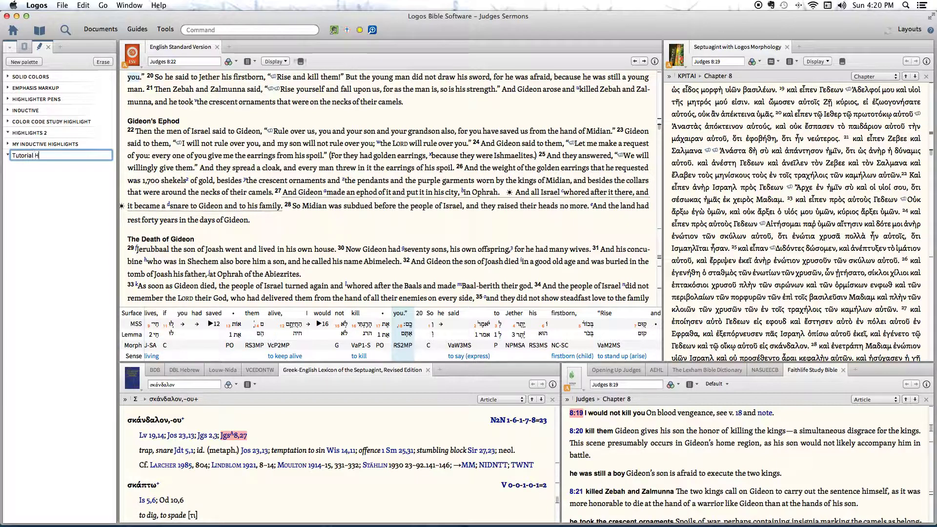
type("ightlights")
key("Return")
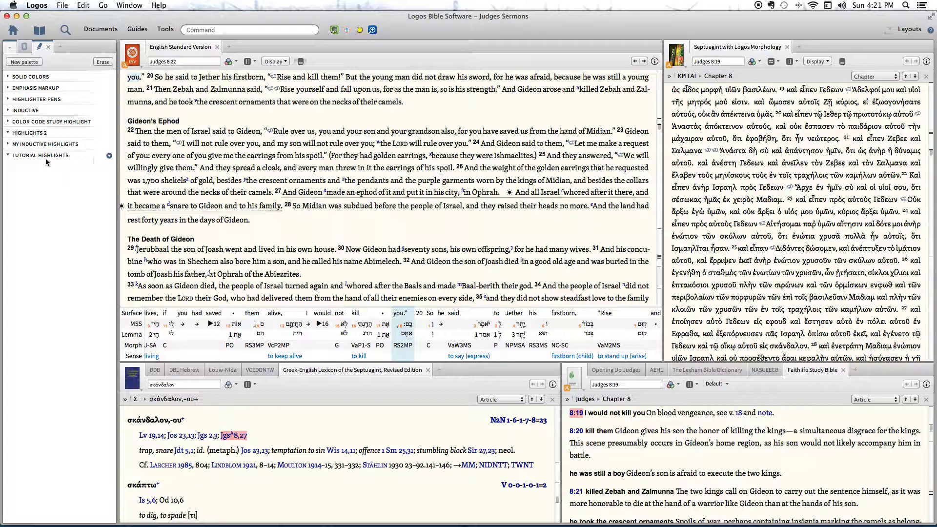
left_click(110, 156)
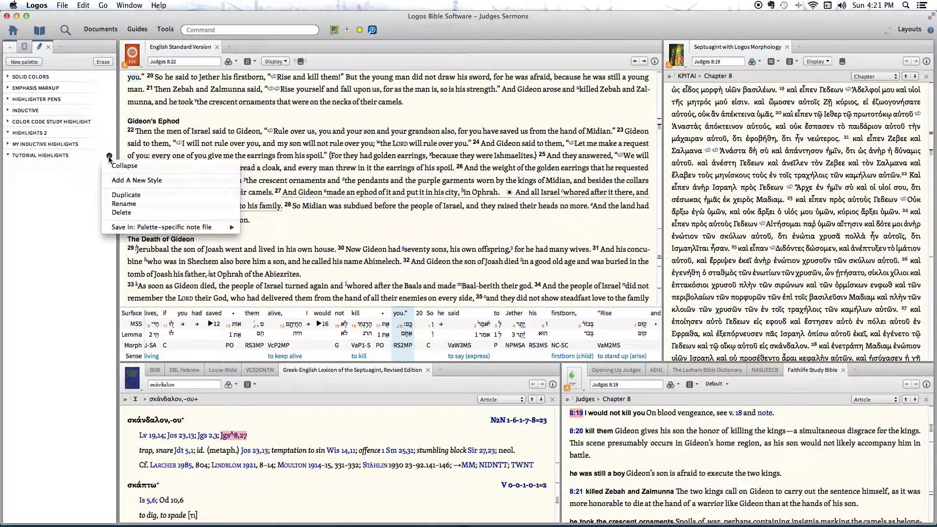
left_click(123, 181)
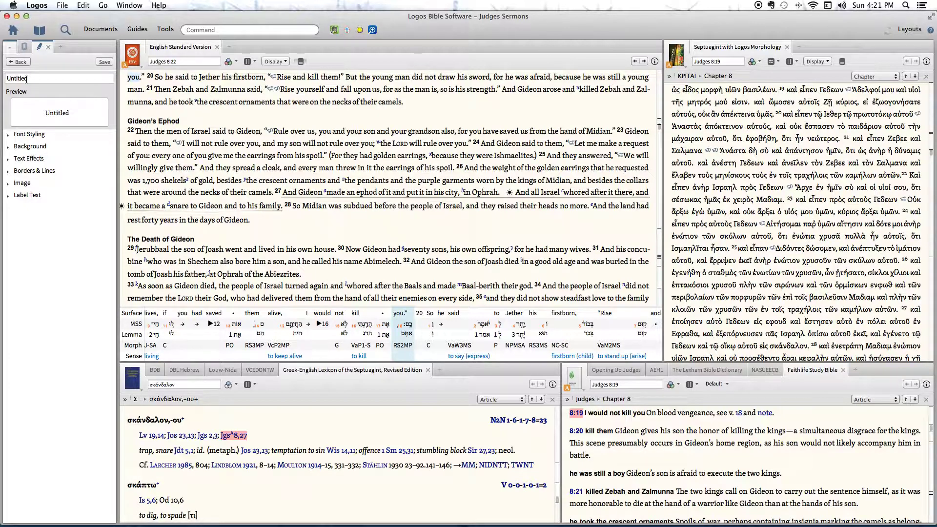
Step: Examine the Font Styling and Background options of the new style, including the solid background colors
left_click(8, 135)
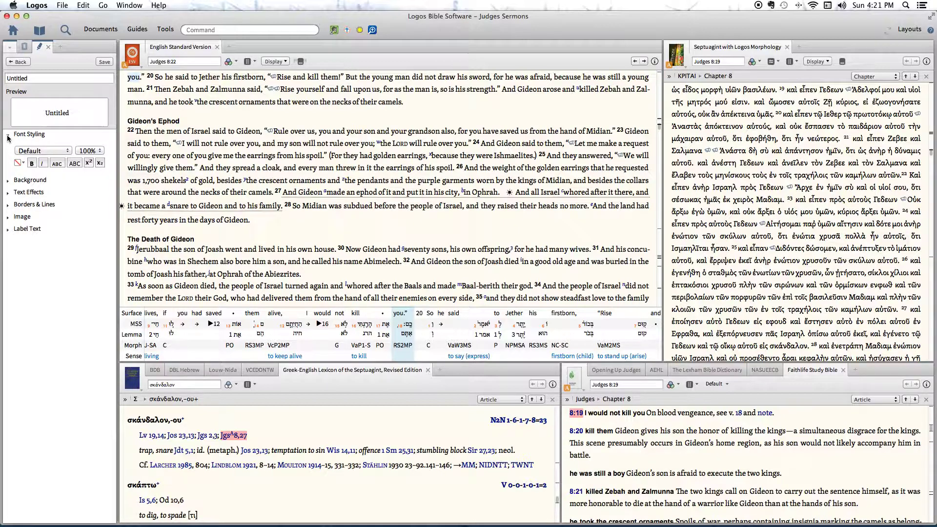
left_click(7, 135)
left_click(7, 147)
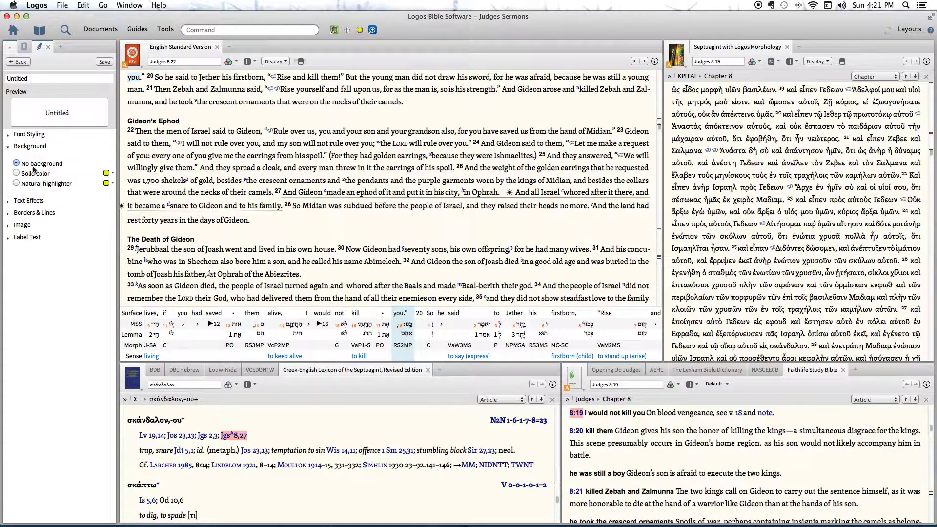
left_click(113, 173)
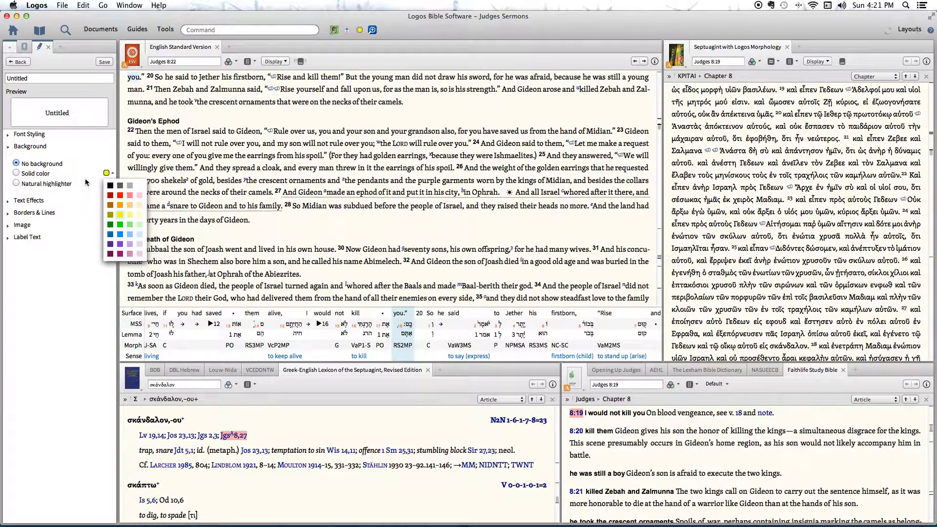
left_click(84, 162)
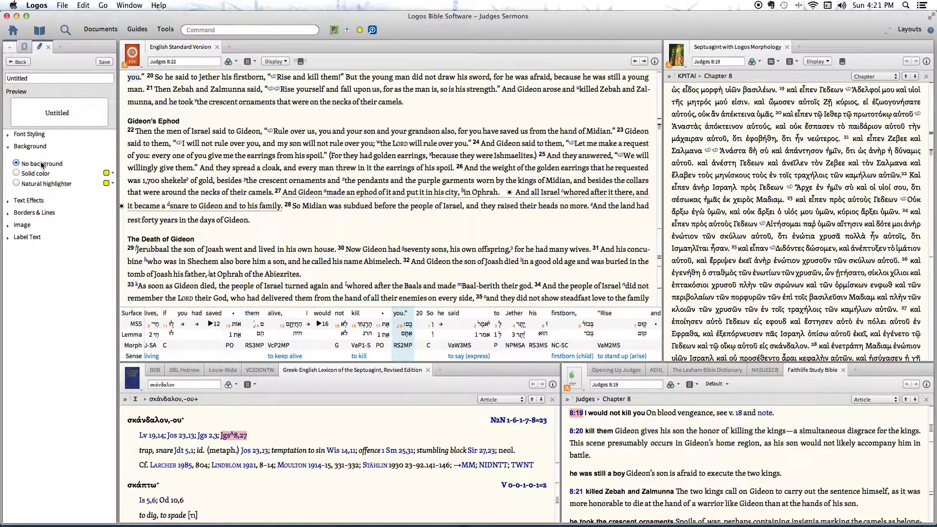
left_click(7, 146)
Step: Try the Glow, Outline and Shadow text effects on the new style and set the effect back to None
left_click(8, 159)
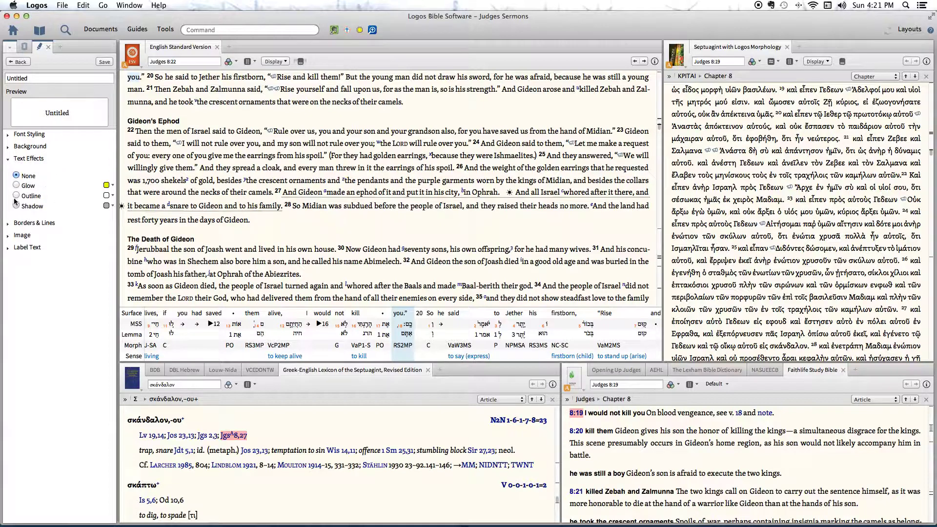
left_click(16, 186)
left_click(16, 195)
left_click(16, 206)
left_click(16, 176)
left_click(7, 159)
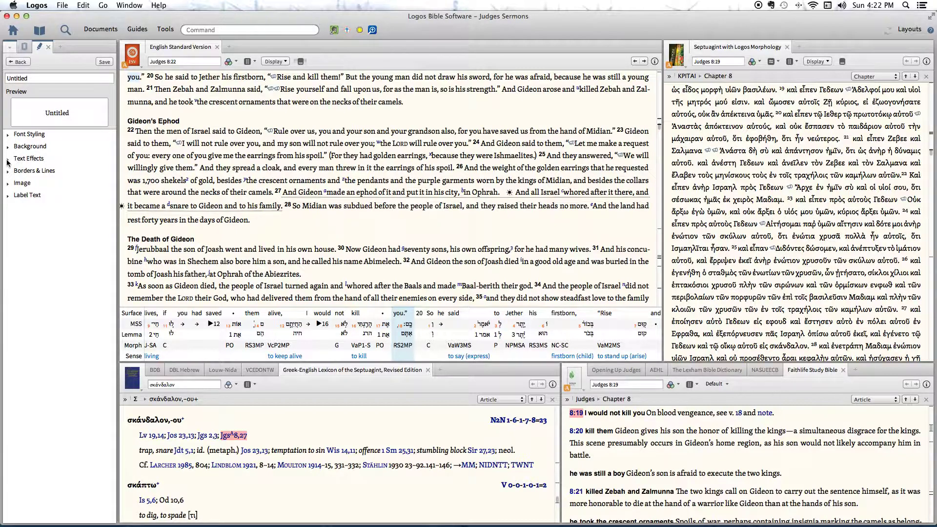
Step: Browse the built-in images available for the new style without choosing one
left_click(8, 184)
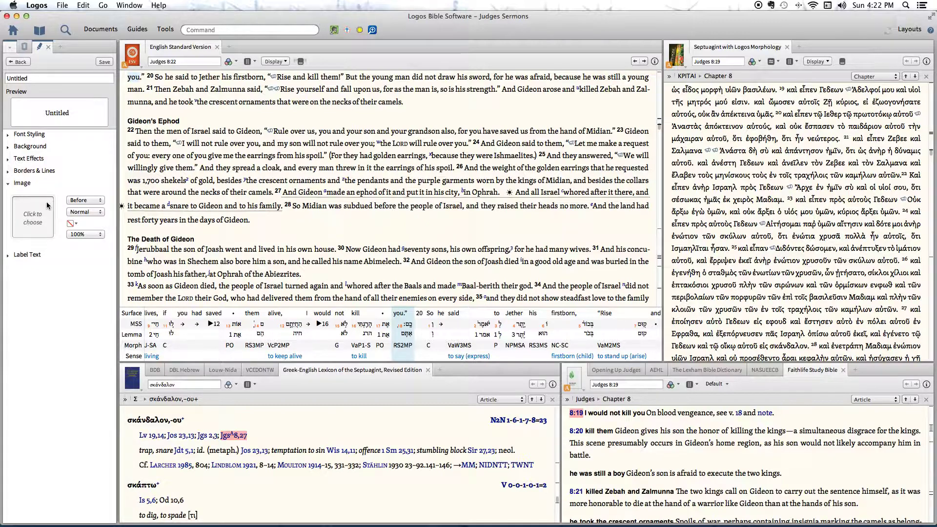
left_click(32, 220)
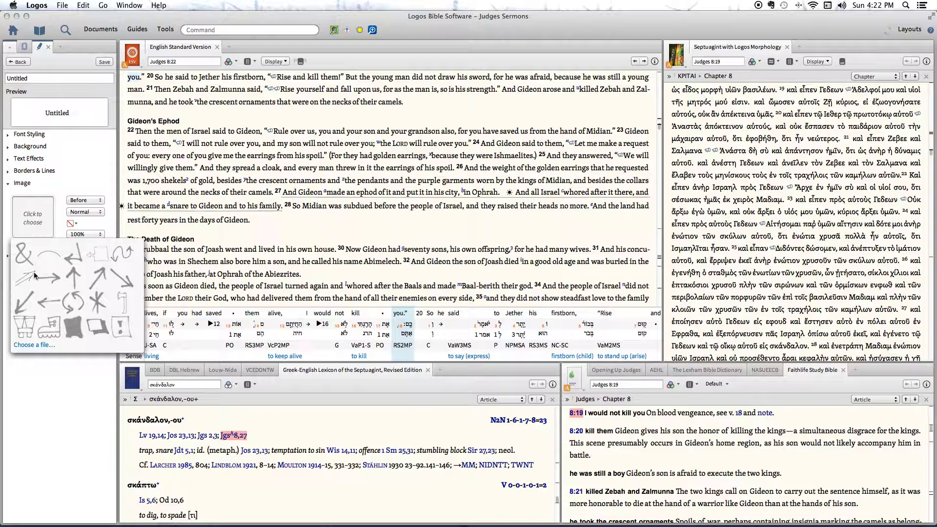
scroll(71, 296, "down", 10)
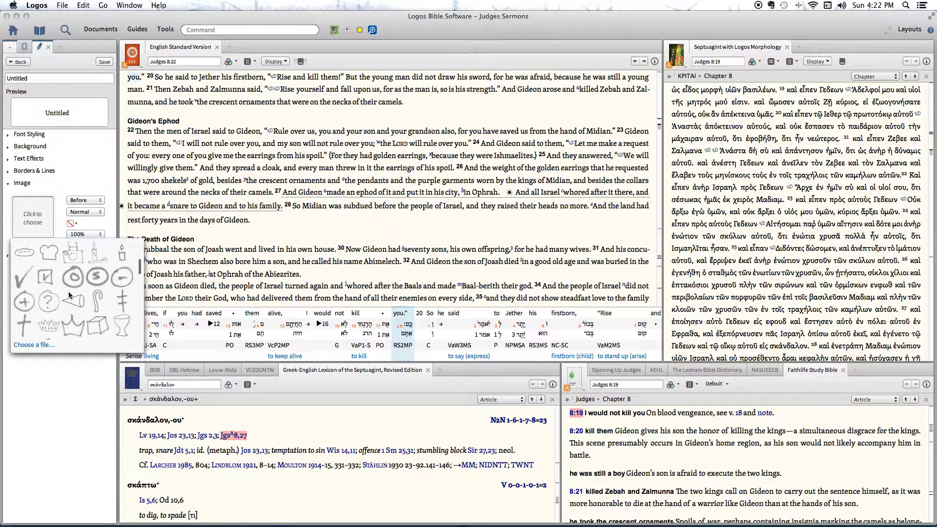
scroll(69, 292, "down", 10)
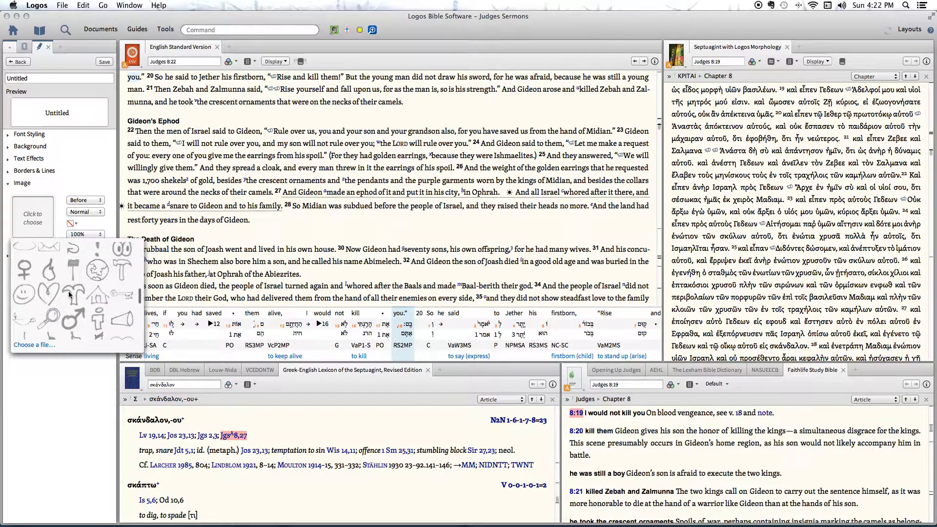
scroll(69, 291, "down", 8)
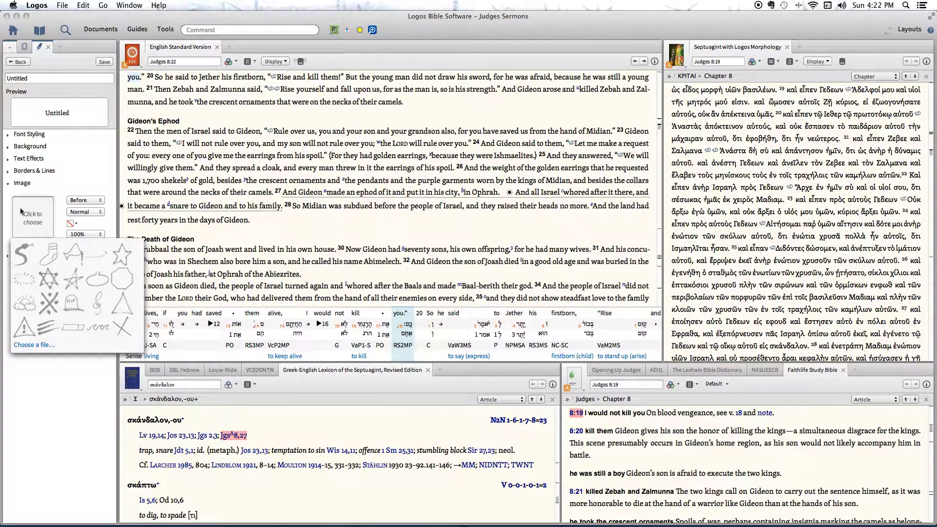
left_click(45, 183)
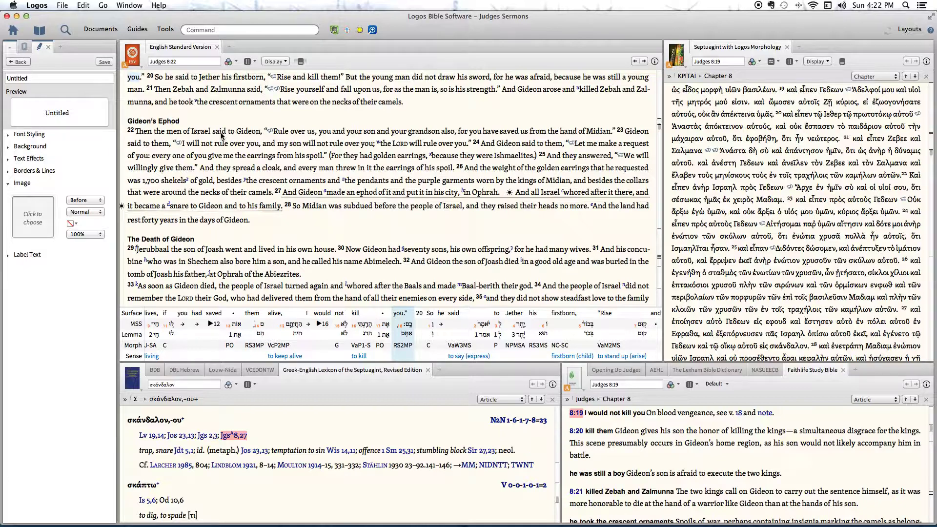
Step: Switch to the Inductive Study Symbols document in Pages and review its collected symbols down to the ellipsis
mouse_move(267, 524)
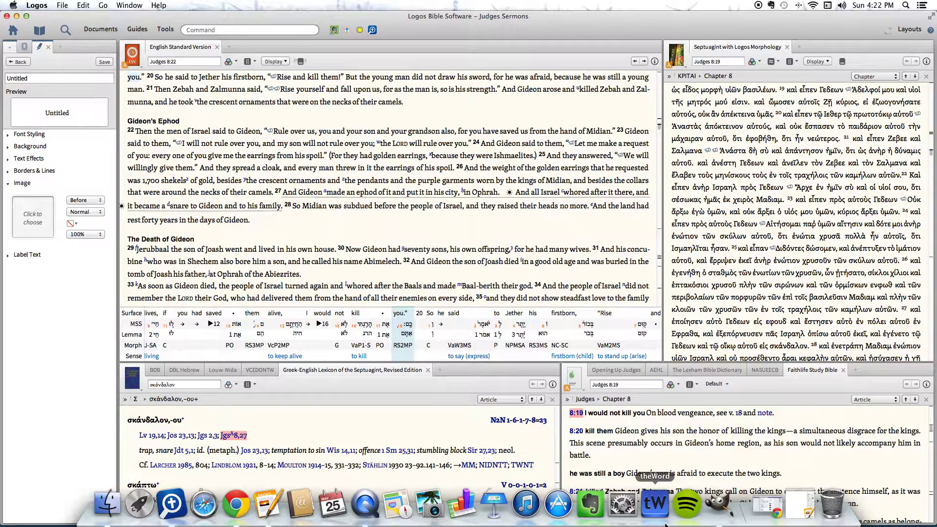
left_click(799, 505)
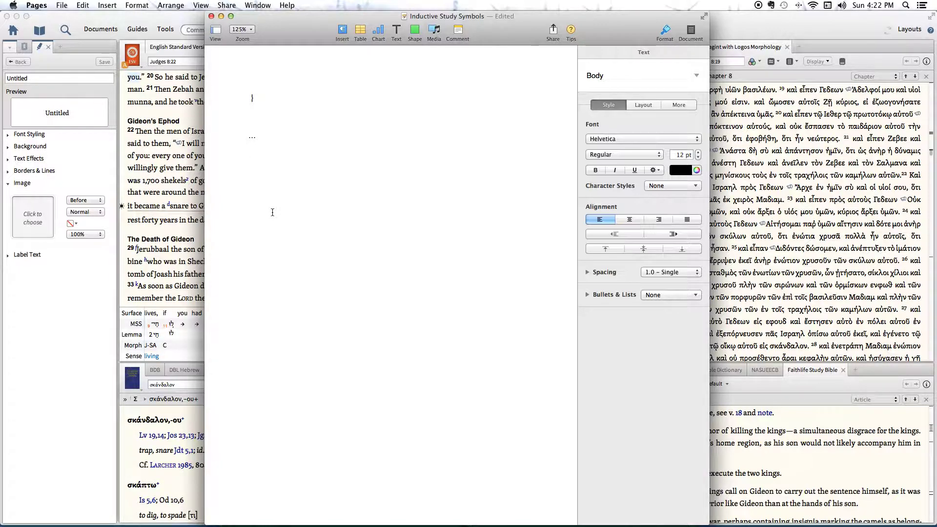
scroll(279, 209, "up", 10)
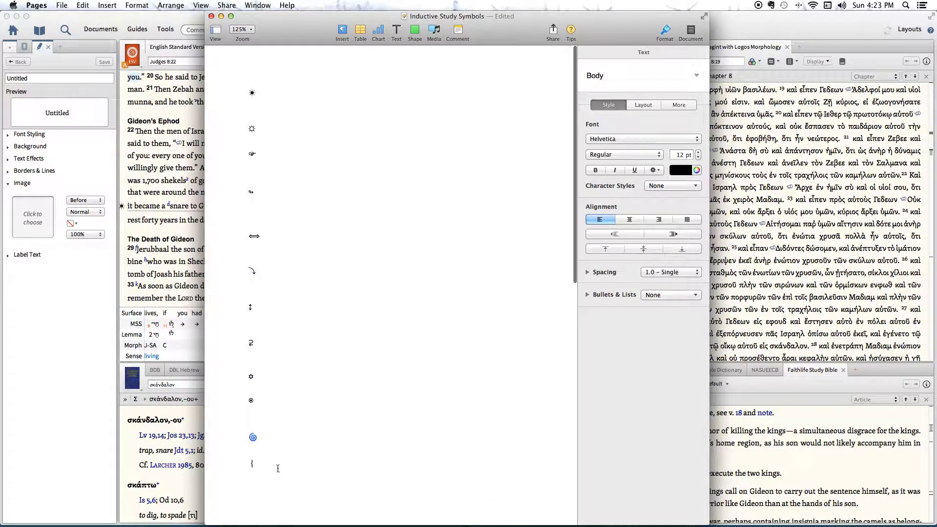
scroll(308, 408, "down", 10)
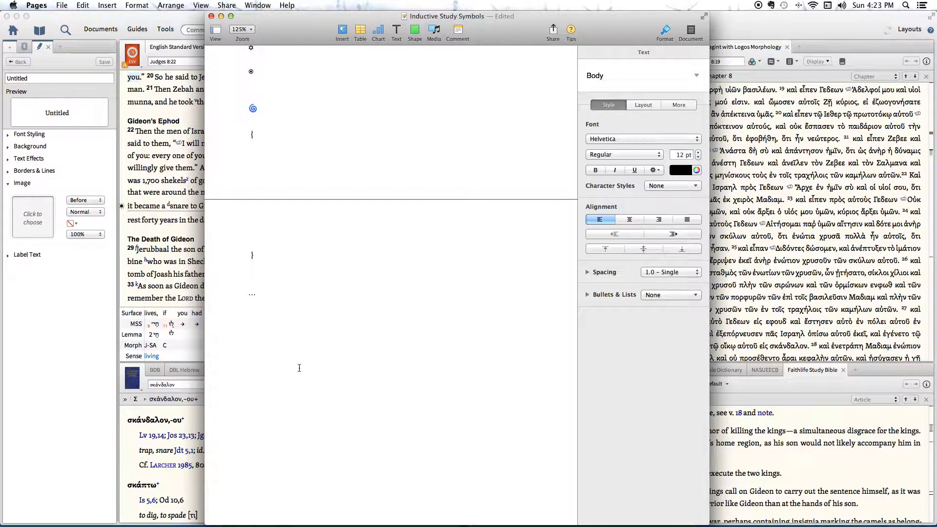
Step: In the Keyboard settings of System Preferences, turn Show Keyboard & Character Viewers in menu bar off and on again, and close the window
mouse_move(605, 525)
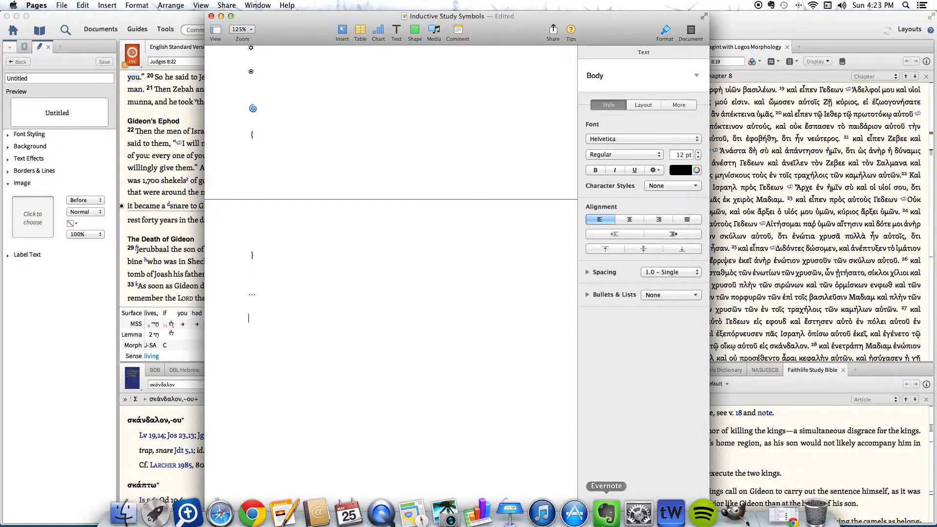
left_click(639, 505)
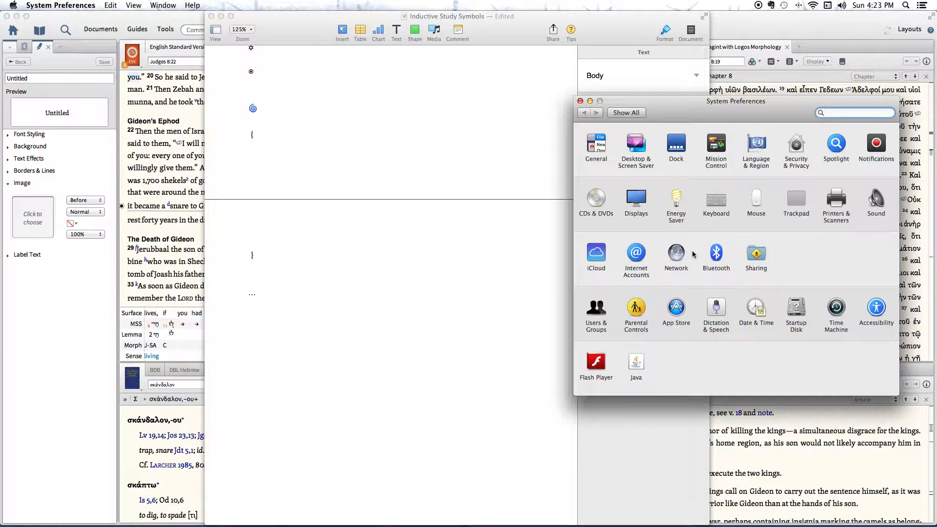
left_click(715, 202)
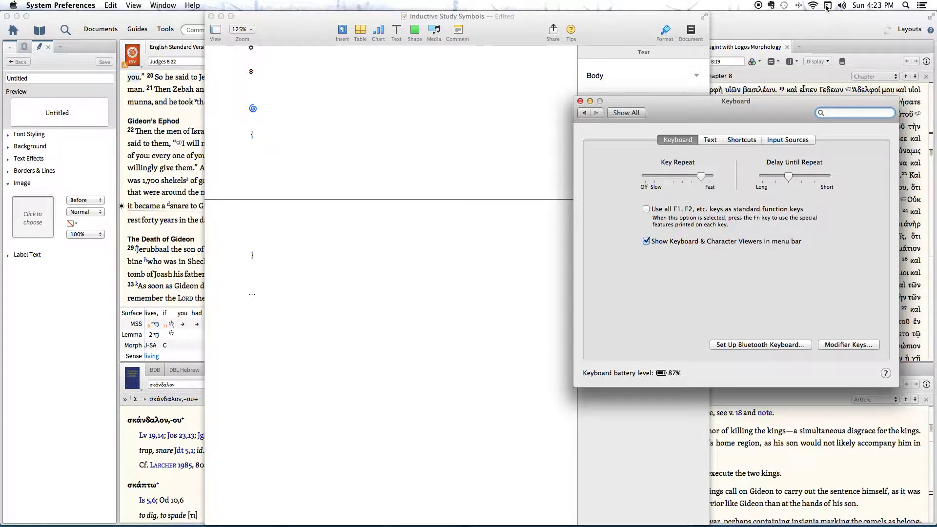
left_click(646, 241)
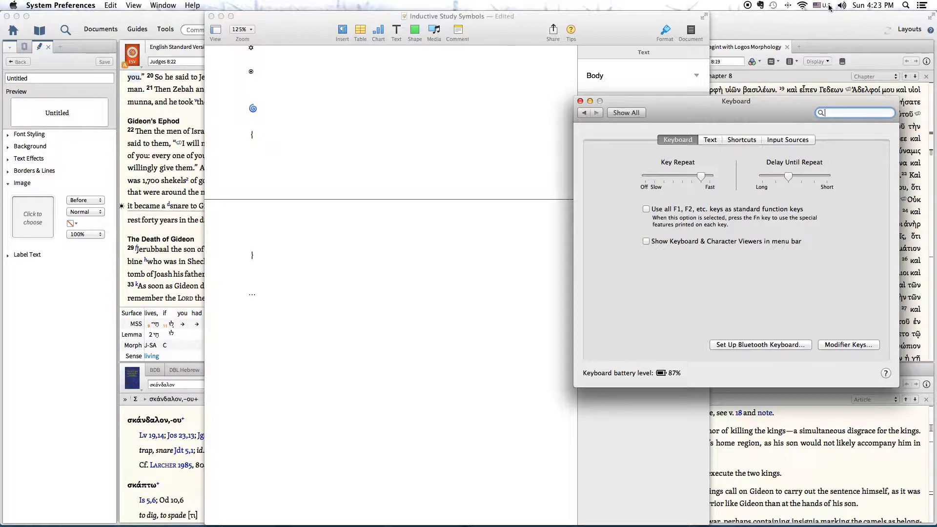
left_click(645, 241)
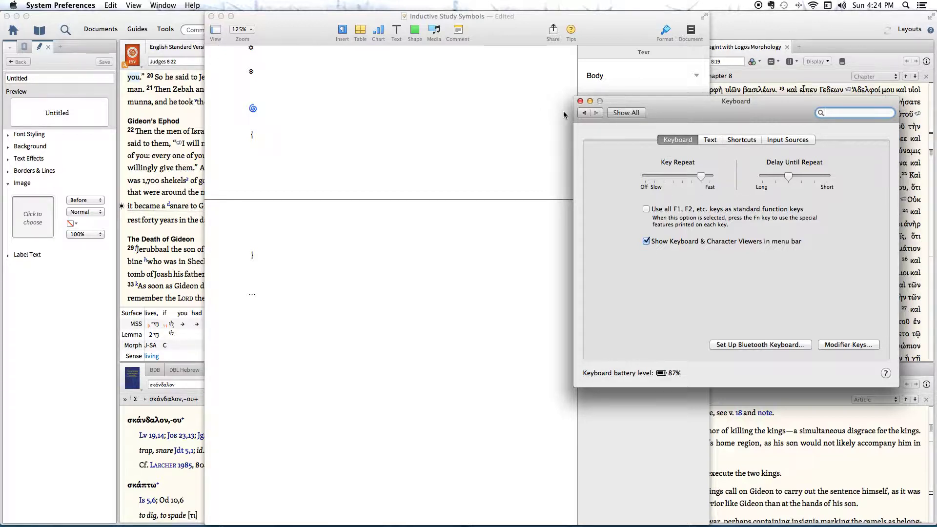
left_click(580, 102)
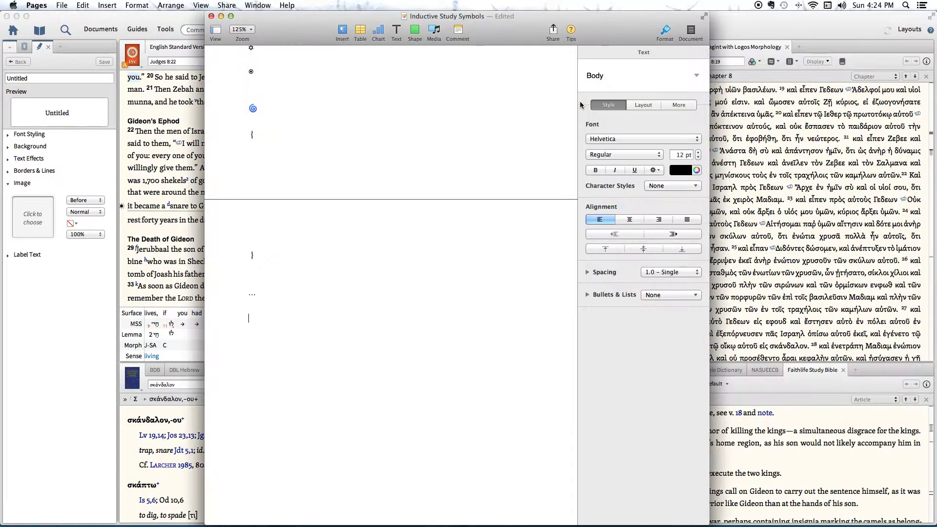
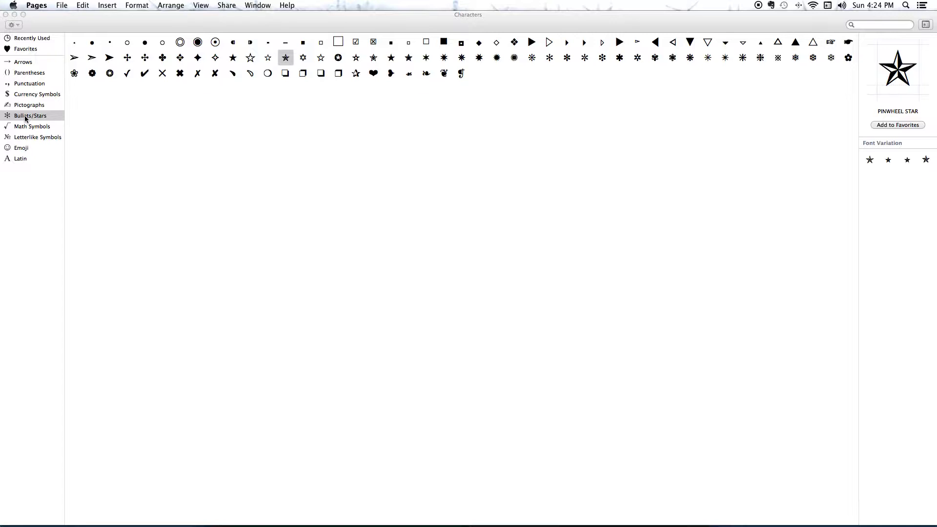
Step: Insert the outlined six-pointed star from the Bullets/Stars characters below the ellipsis in the Inductive Study Symbols document and close the character viewer
left_click(358, 28)
left_click_drag(358, 28, 401, 218)
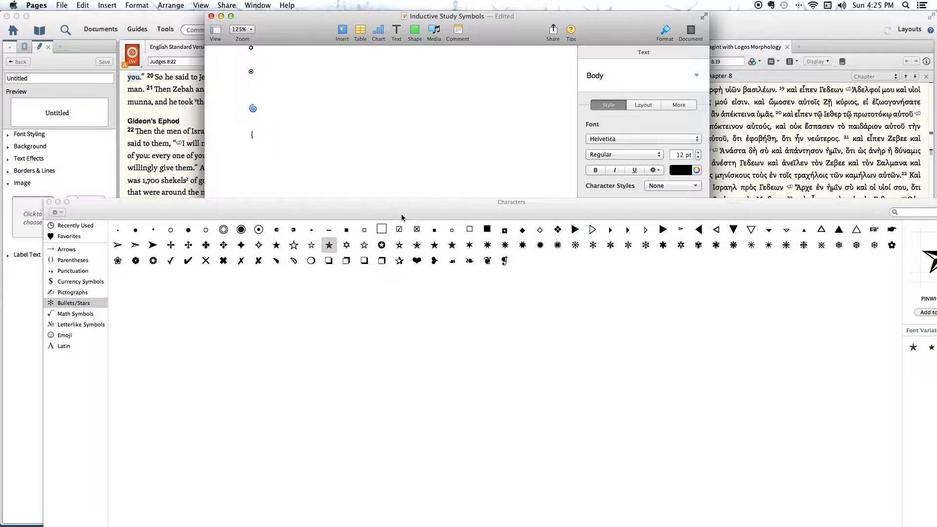
left_click(267, 137)
left_click_drag(306, 203, 366, 364)
scroll(359, 303, "down", 5)
left_click(263, 272)
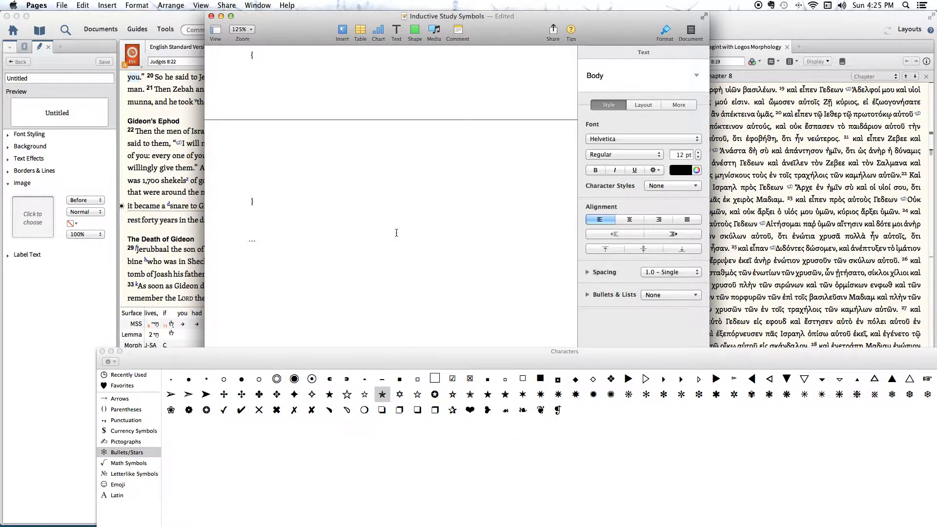
left_click(399, 396)
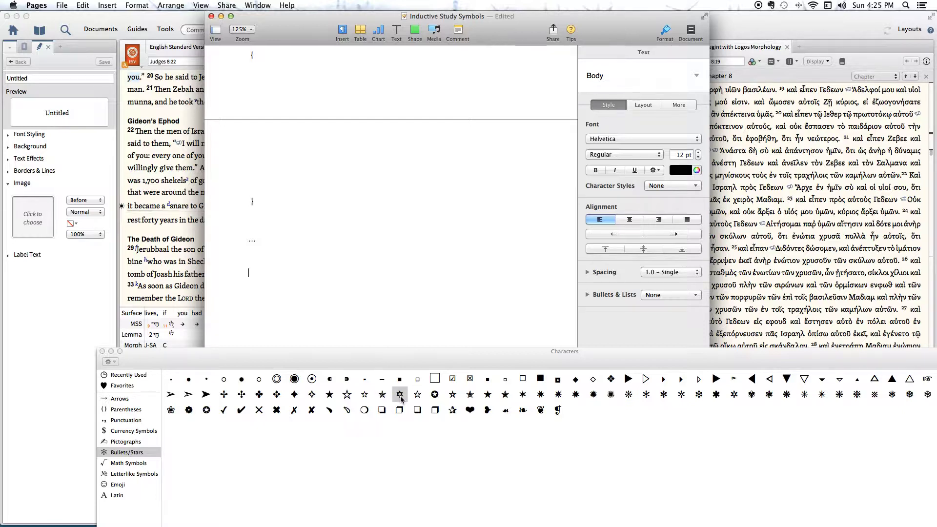
left_click(400, 396)
left_click_drag(400, 396, 253, 273)
left_click_drag(103, 353, 112, 309)
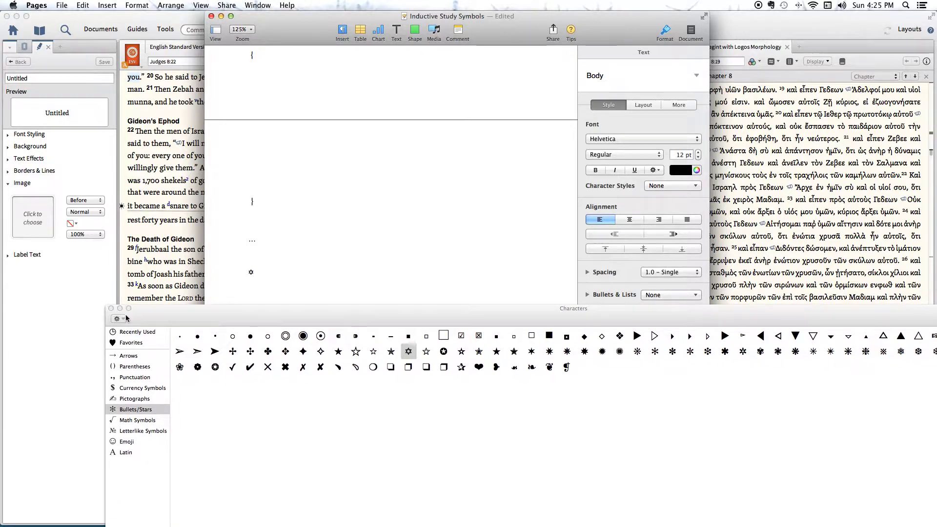
left_click(111, 309)
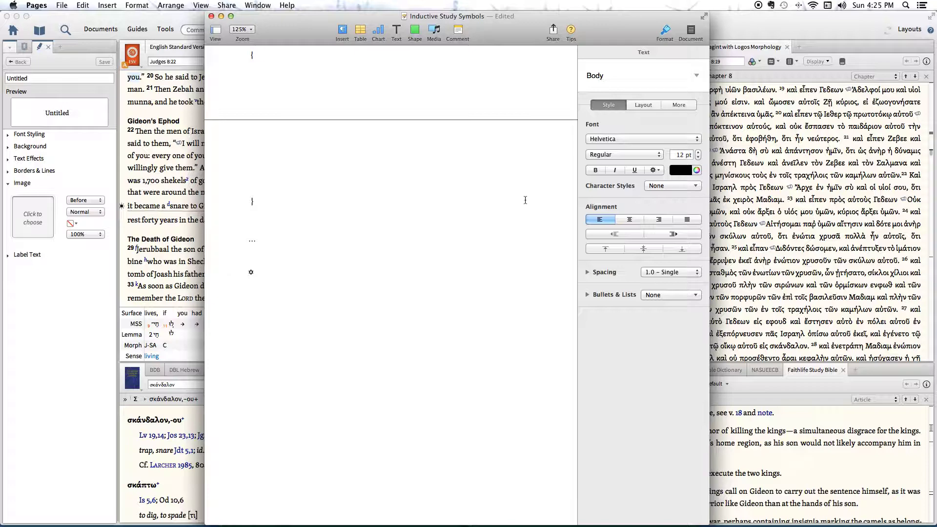
Step: Set the font size of the inserted six-pointed star to 14 pt
left_click_drag(247, 271, 255, 272)
left_click(699, 153)
left_click(699, 153)
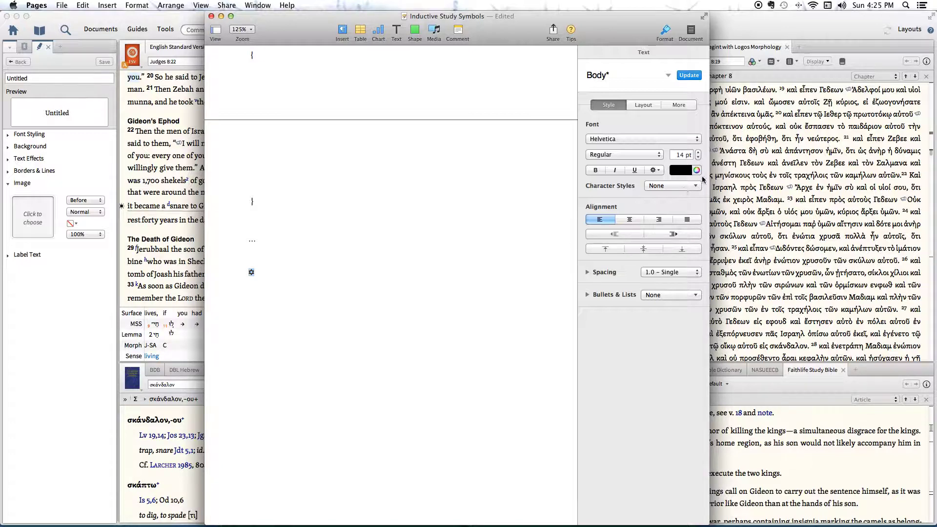
Step: View the text colour choices for the star and try the Outline and Shadow effects, leaving both off
left_click(697, 171)
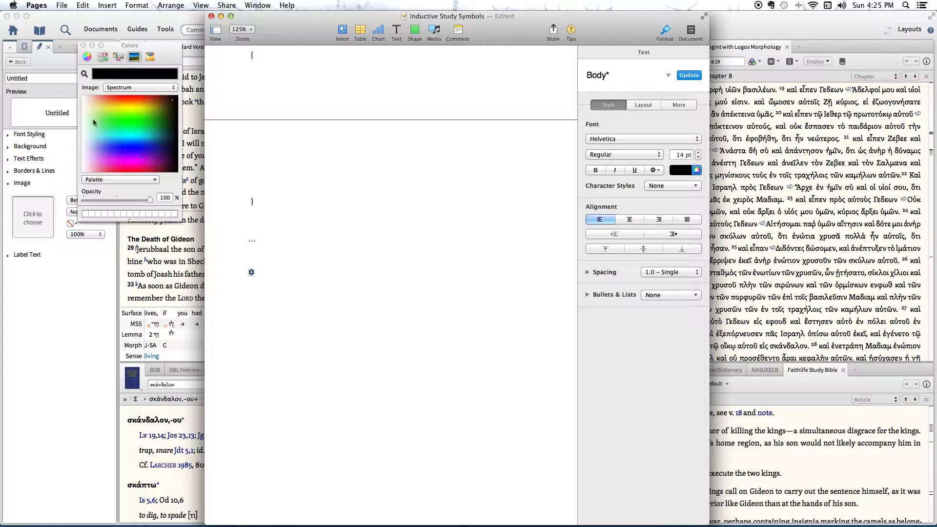
left_click(82, 45)
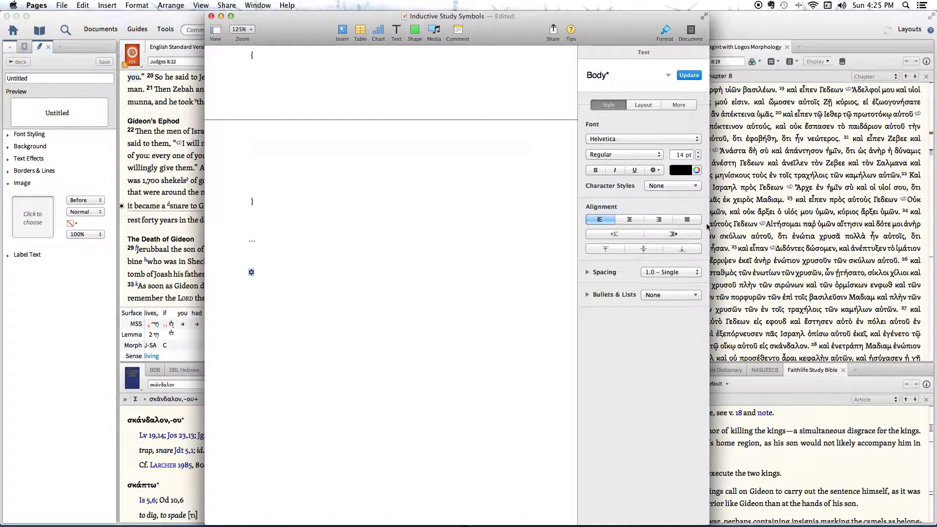
left_click(654, 171)
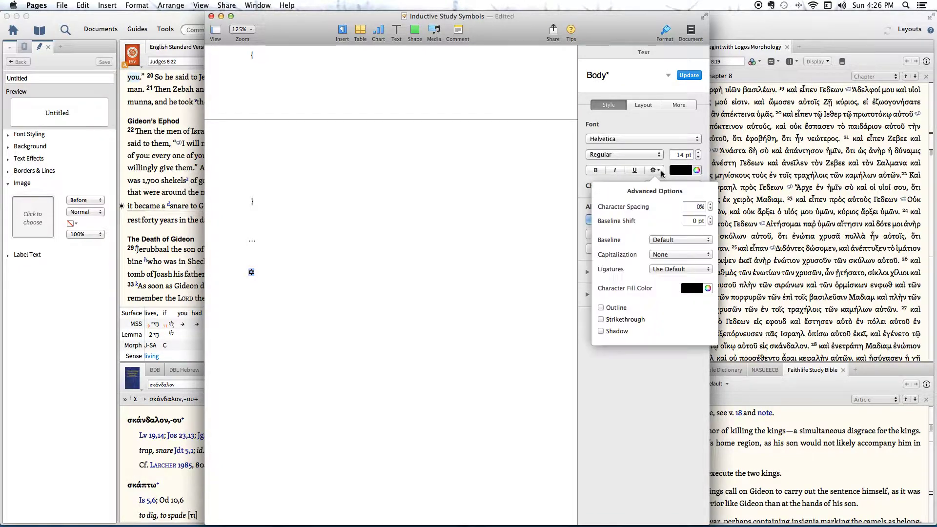
left_click(600, 308)
left_click(601, 307)
left_click(600, 331)
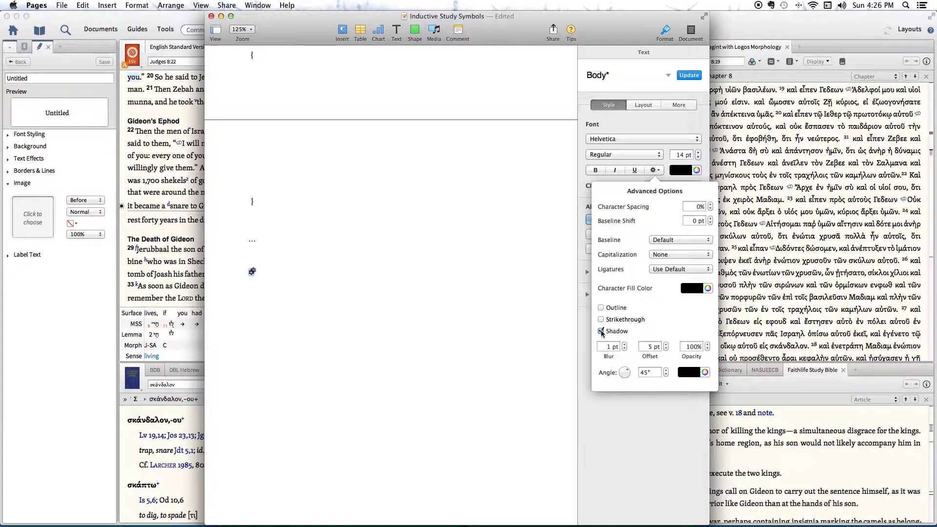
left_click(600, 330)
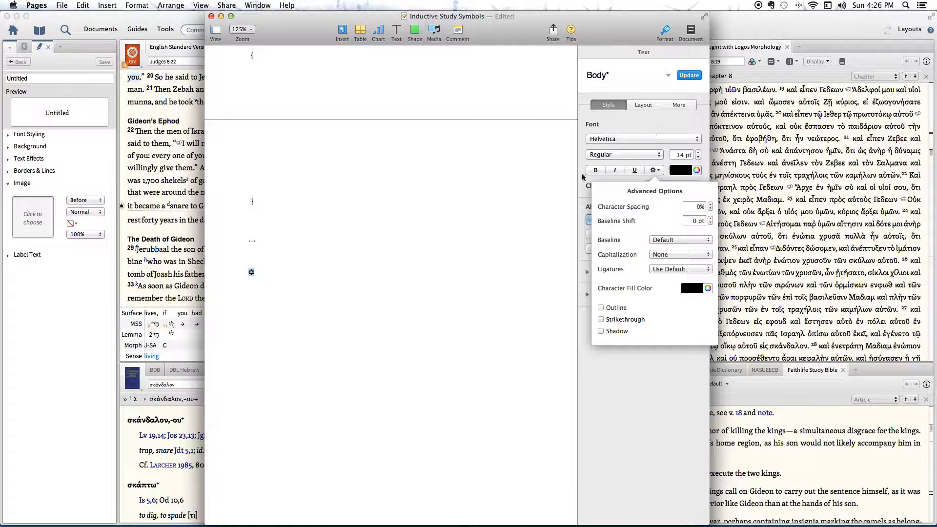
left_click(254, 270)
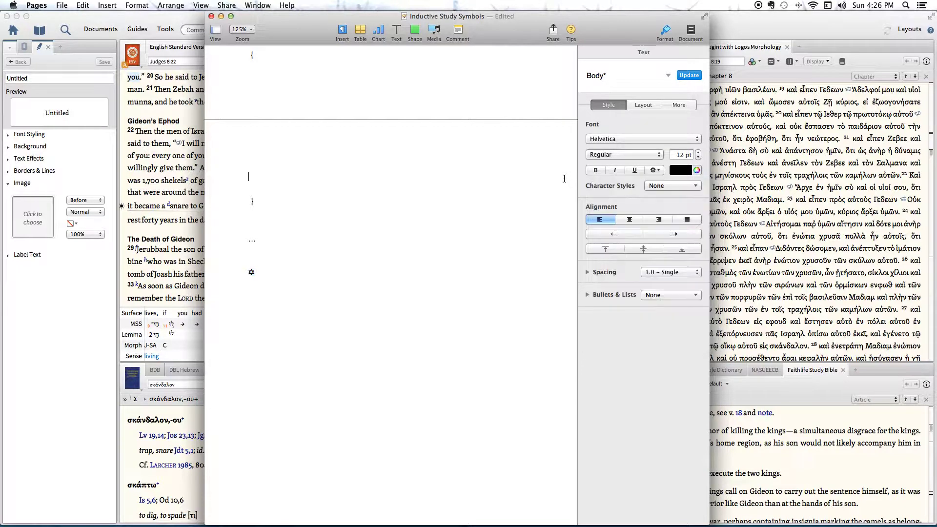
Step: Capture a screenshot of only the small area around the six-pointed star in the document
left_click(249, 273)
key("Return")
key("super+shift+4")
left_click_drag(247, 265, 257, 277)
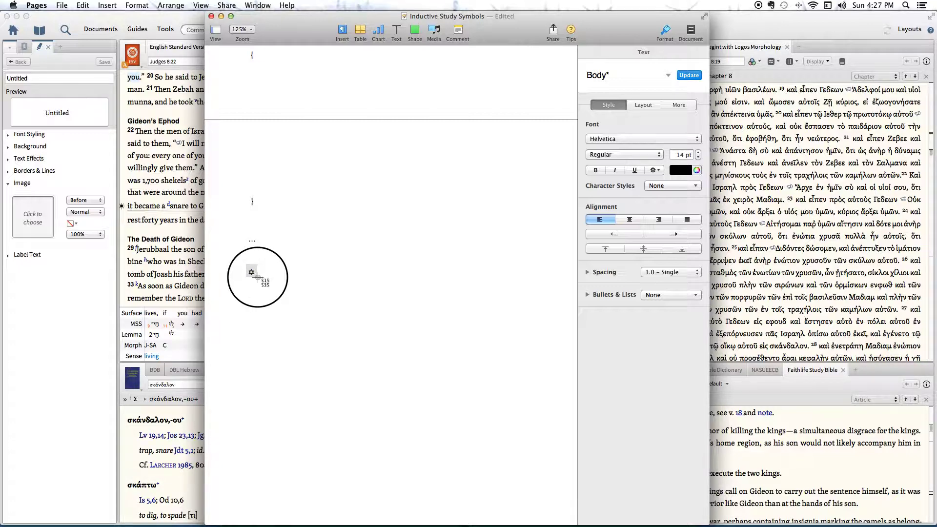
left_click_drag(257, 277, 257, 277)
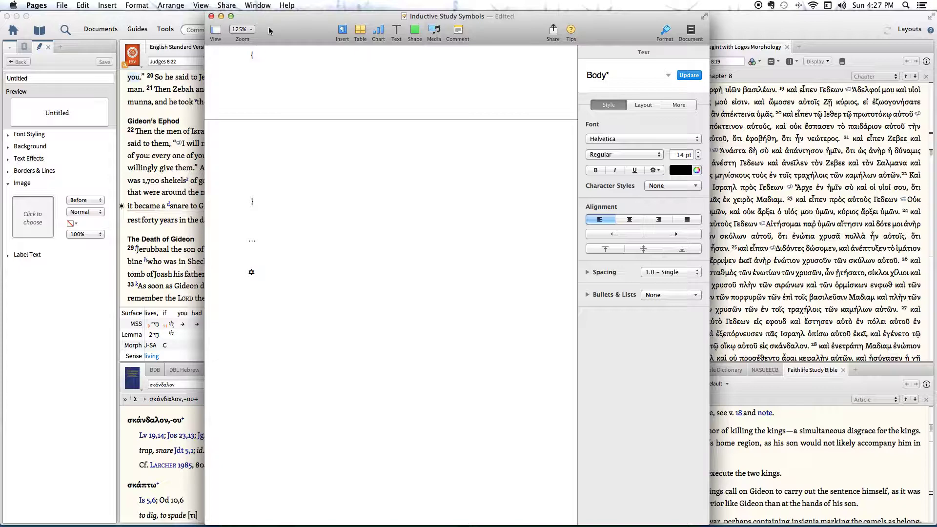
Step: Minimize the Pages and Logos windows and open the star's desktop screenshot in GIMP
left_click(221, 16)
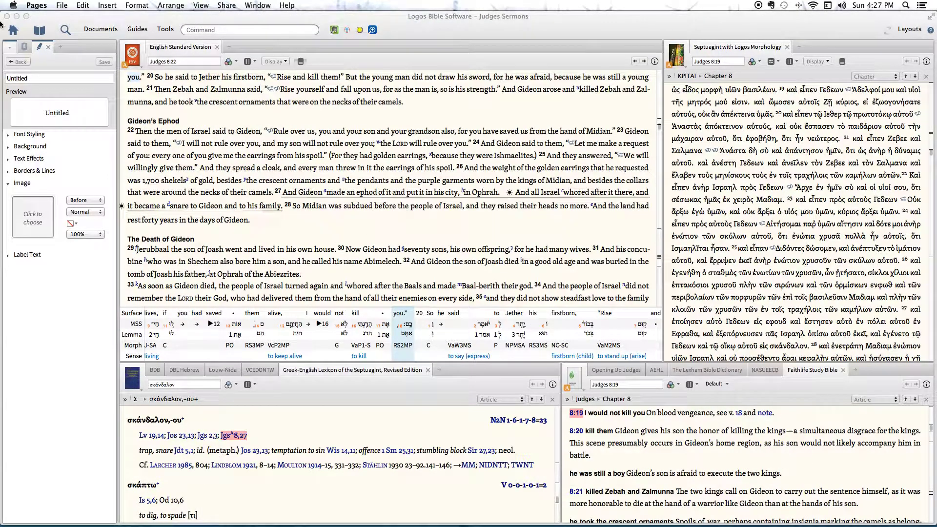
left_click(17, 16)
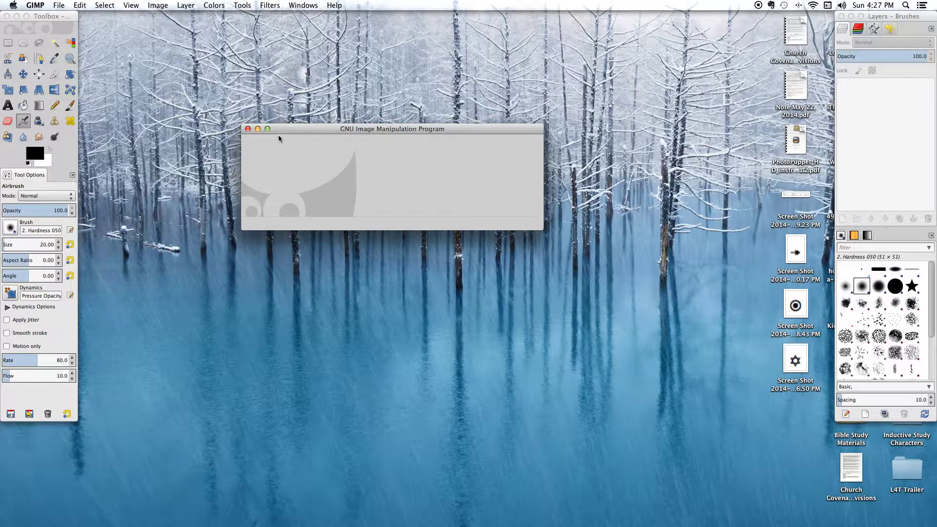
left_click_drag(795, 364, 445, 210)
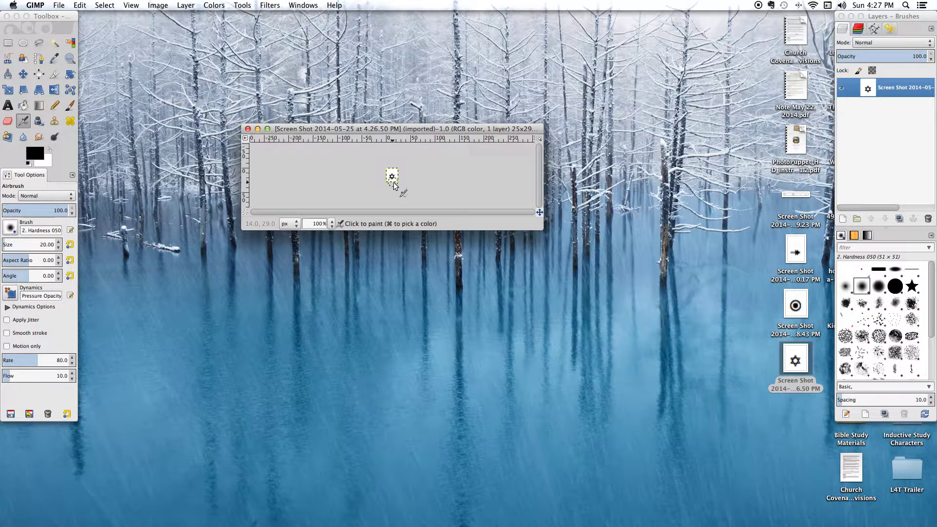
left_click(603, 354)
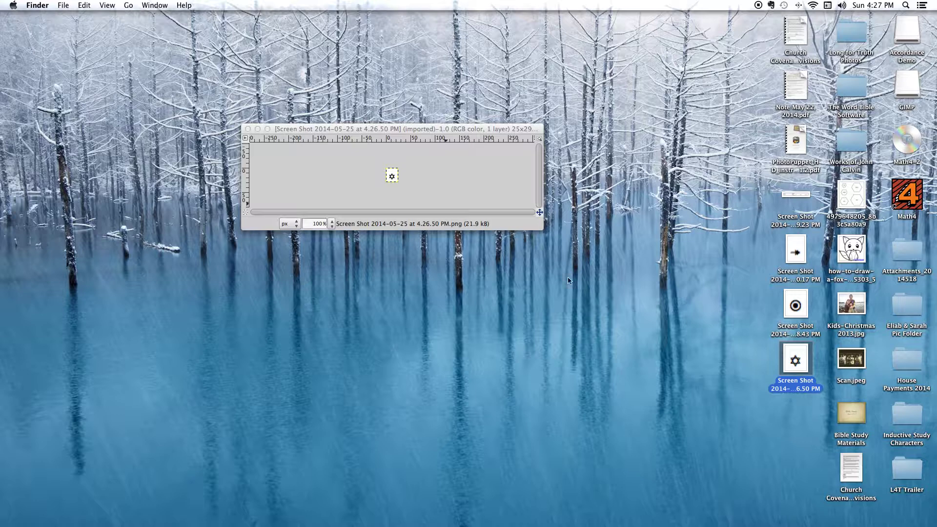
left_click(372, 130)
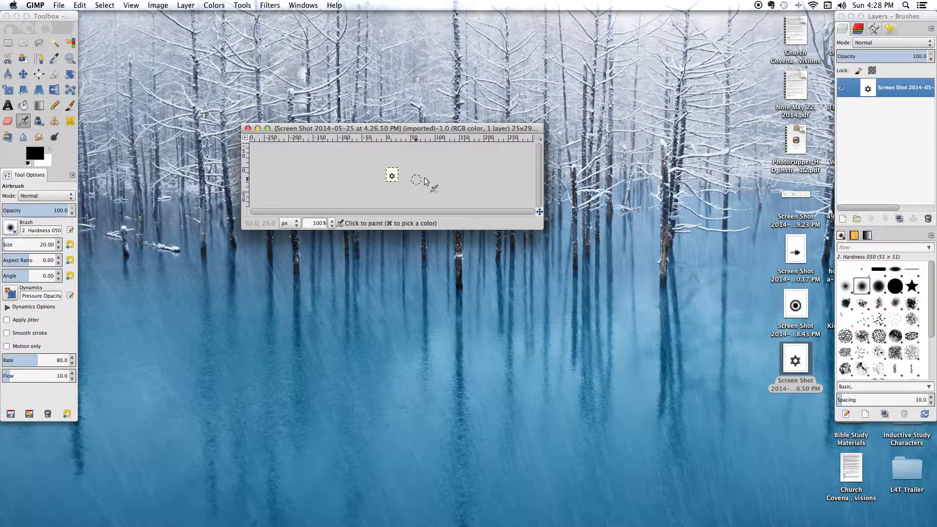
Step: Add an alpha channel to the star screenshot's layer
left_click(177, 7)
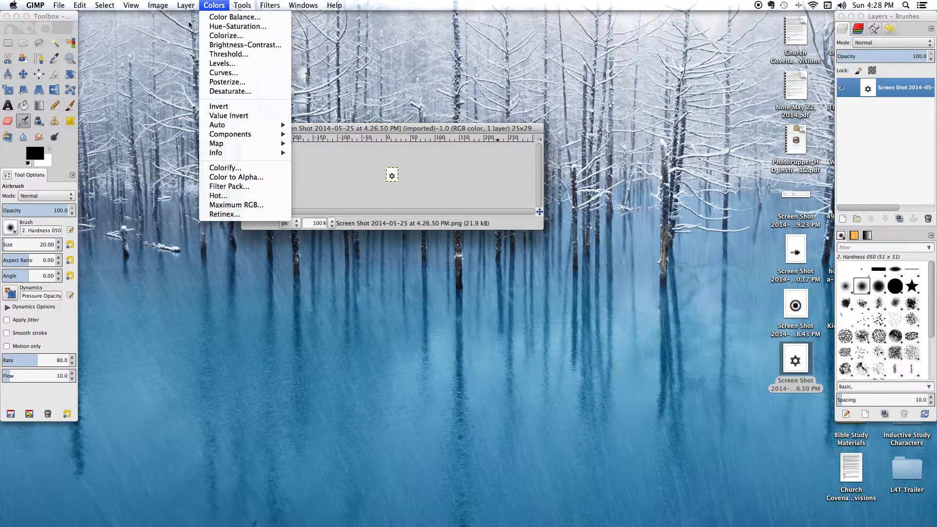
mouse_move(226, 105)
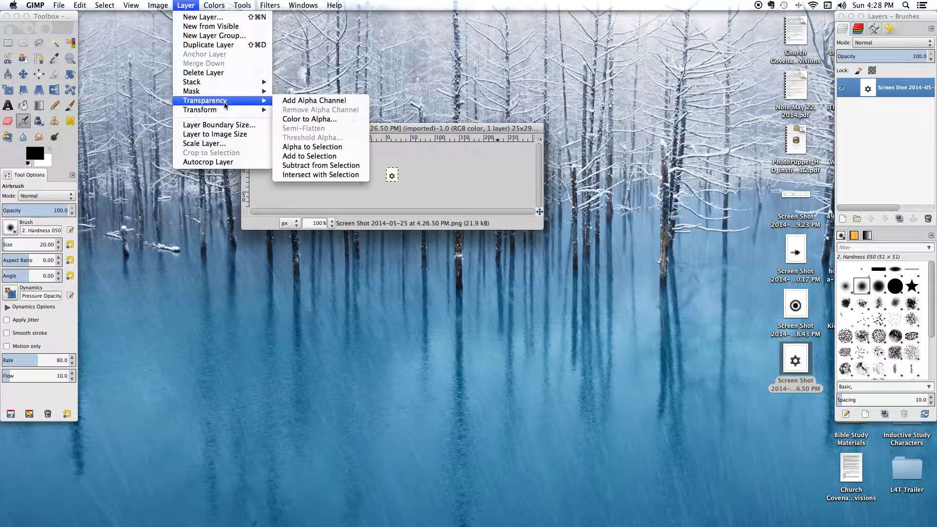
left_click(316, 101)
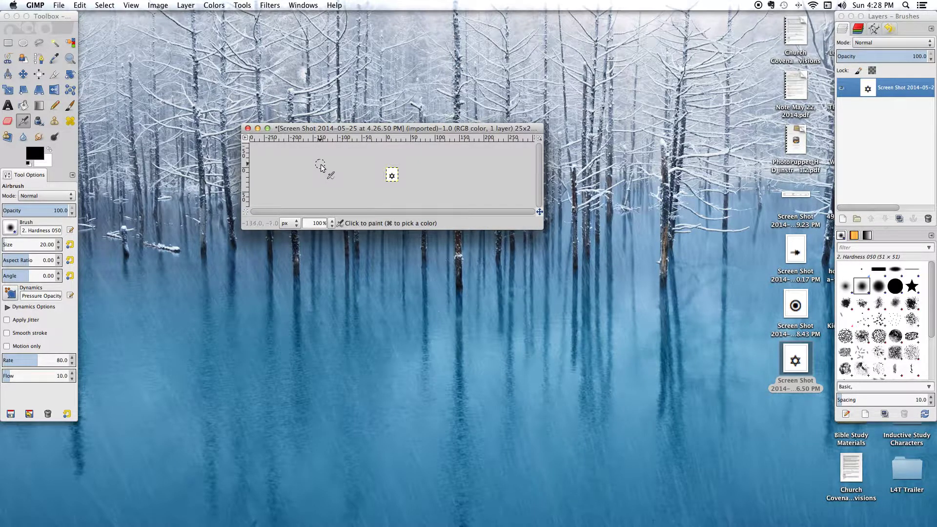
Step: Select the white background around the star with Fuzzy Select and clear it to transparency
left_click(54, 43)
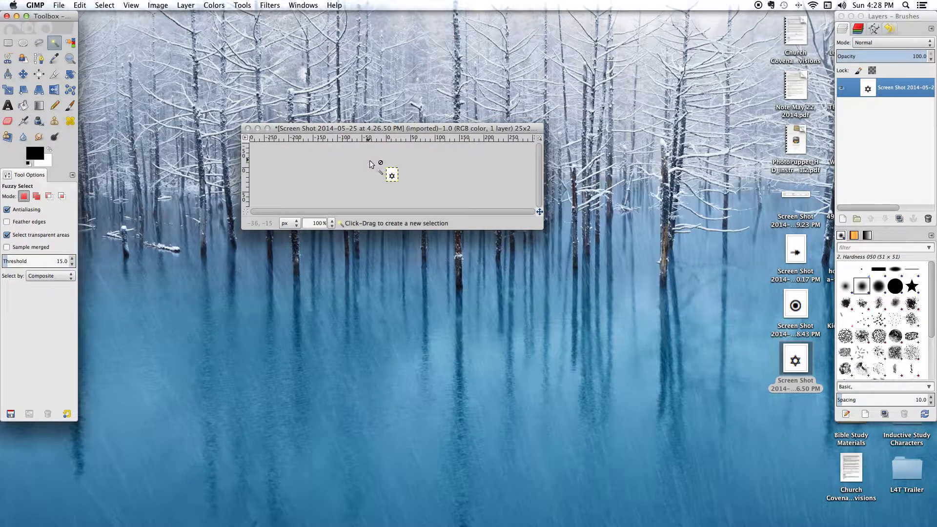
left_click(392, 174)
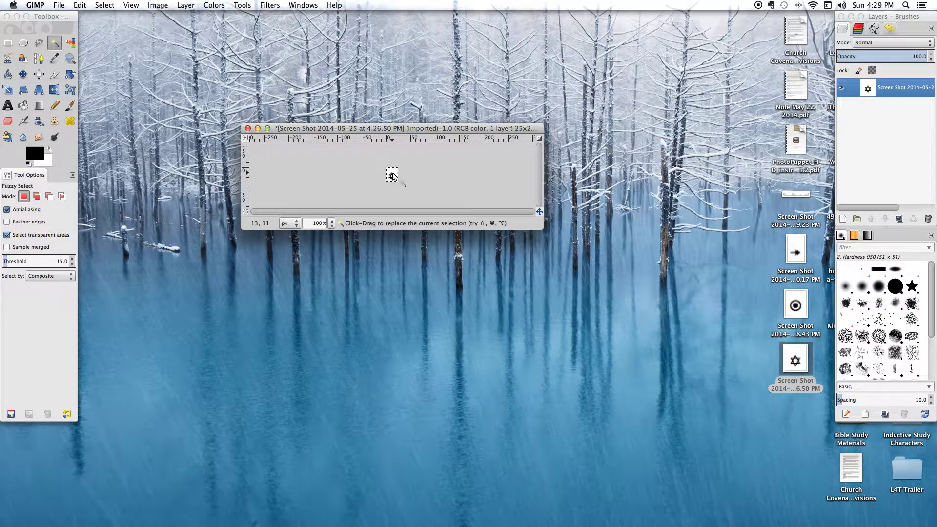
left_click(80, 6)
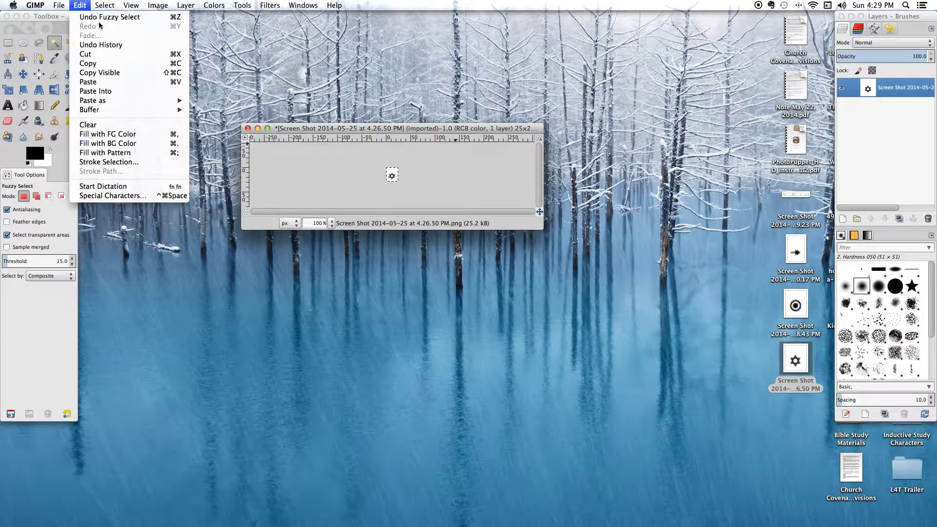
left_click(89, 127)
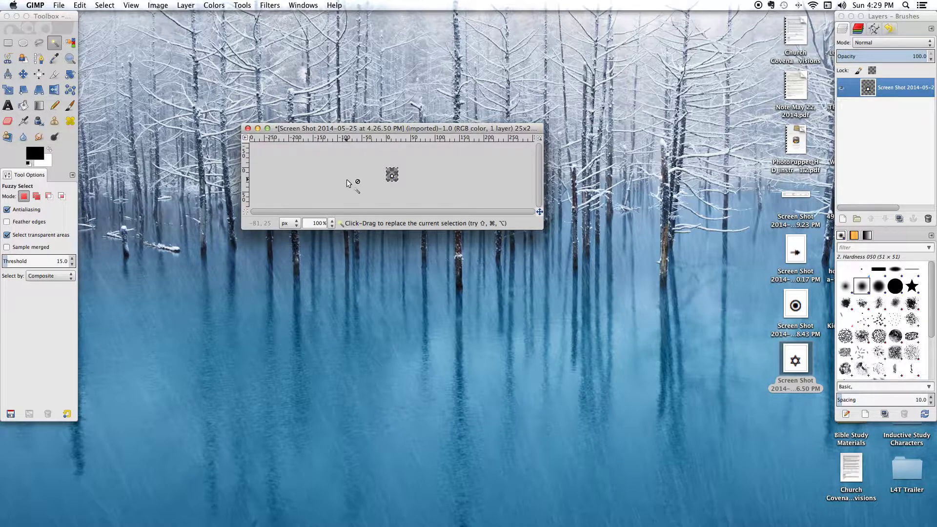
Step: Export the image as Messianic Prophecy.png to the Inductive Study Characters folder on the Desktop, keeping the offered PNG options
left_click(59, 6)
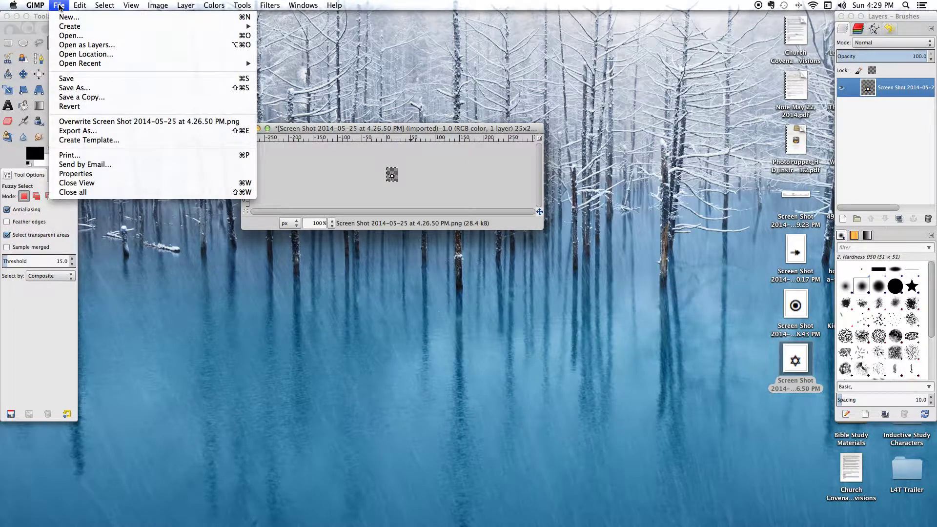
left_click(79, 132)
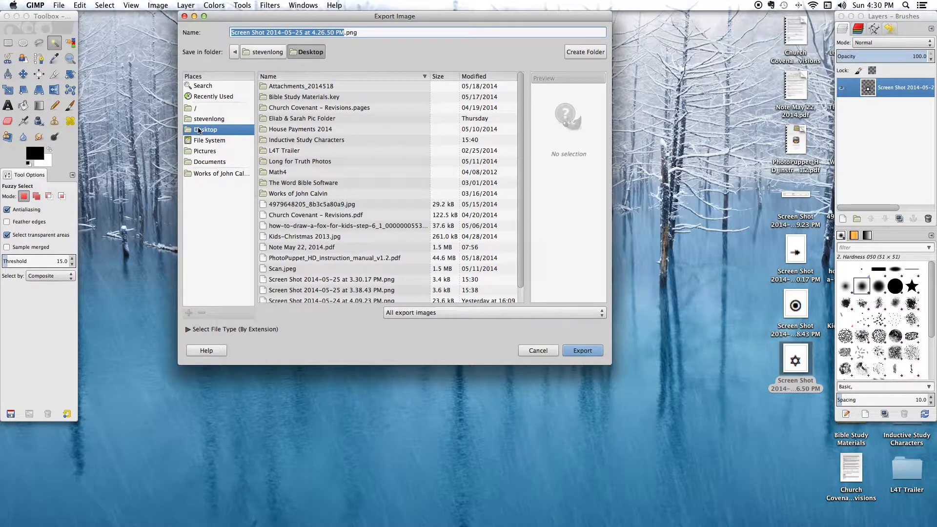
left_click(283, 141)
double_click(283, 141)
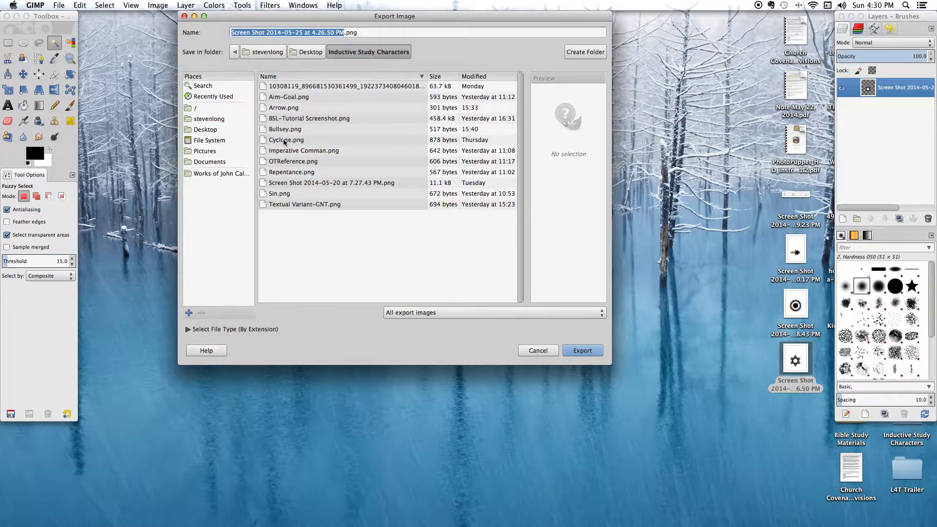
left_click(342, 33)
left_click_drag(344, 32, 232, 32)
type("Messianic Prp")
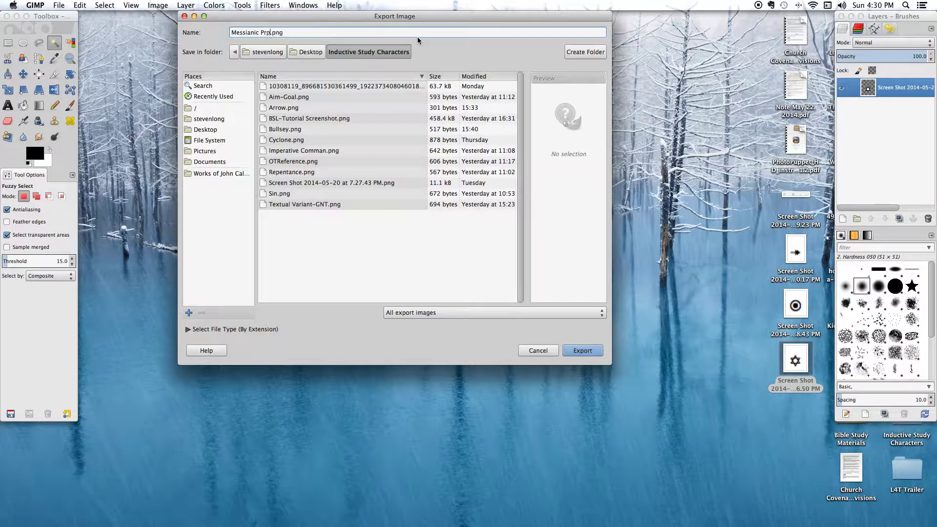
key("BackSpace")
type("ophecy")
left_click(578, 351)
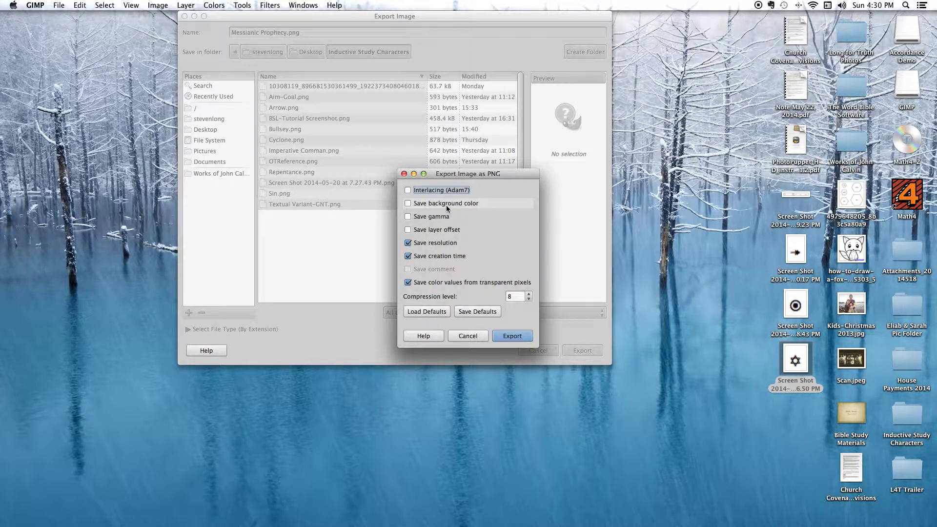
left_click(511, 335)
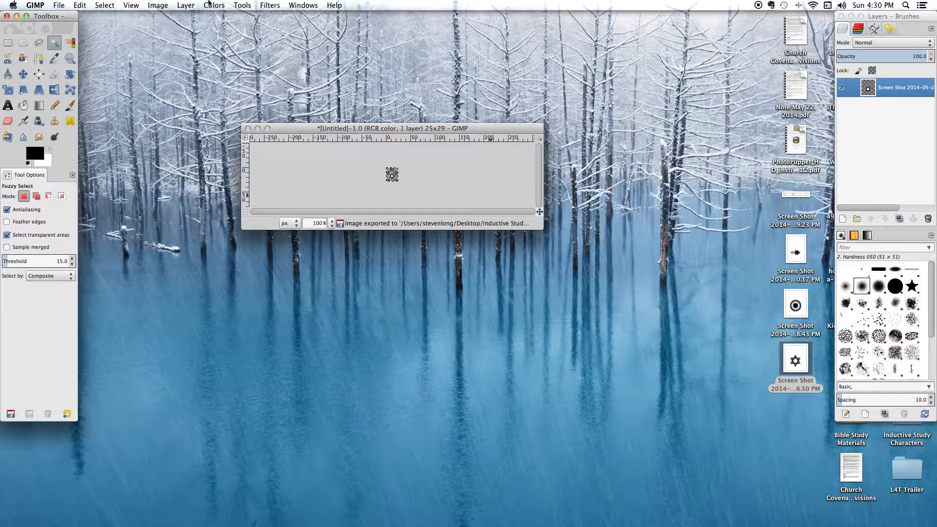
Step: Switch to Logos and set the untitled highlighting style's image to Messianic Prophecy.png from the Inductive Study Characters folder
left_click(156, 517)
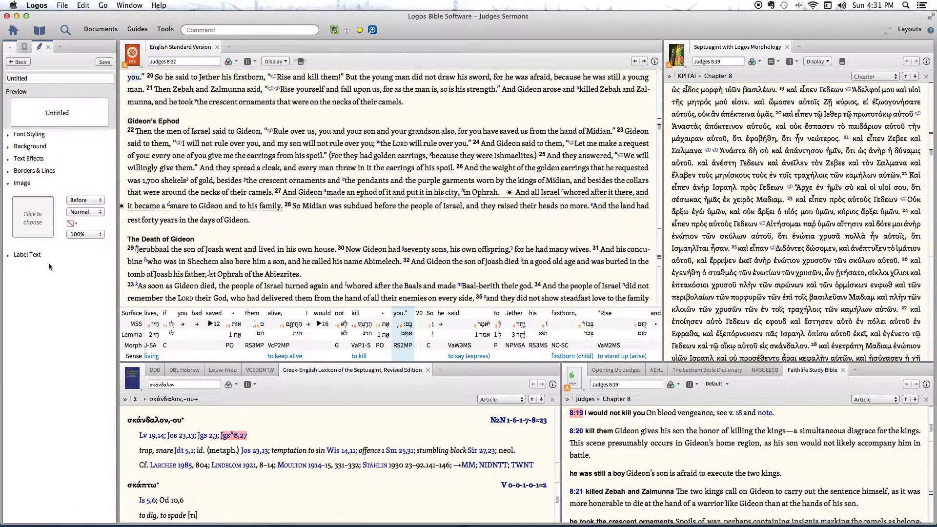
left_click(34, 222)
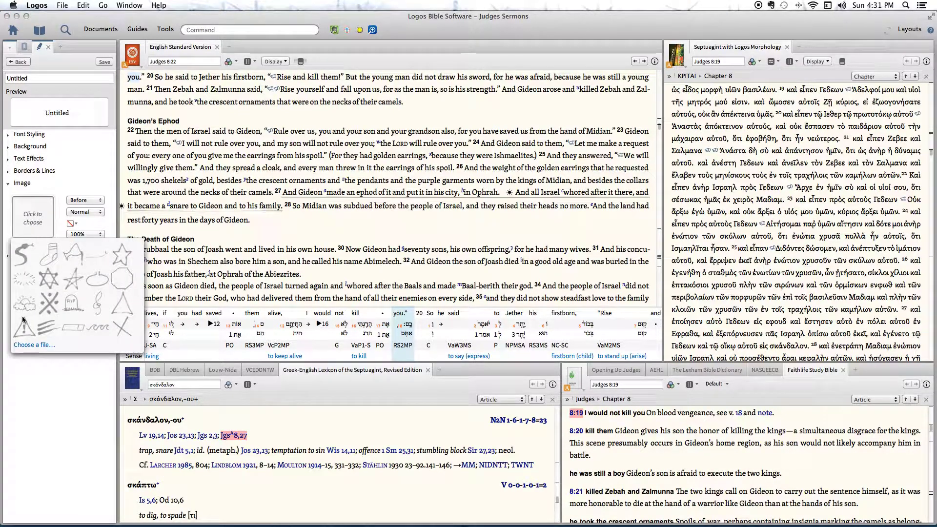
left_click(35, 345)
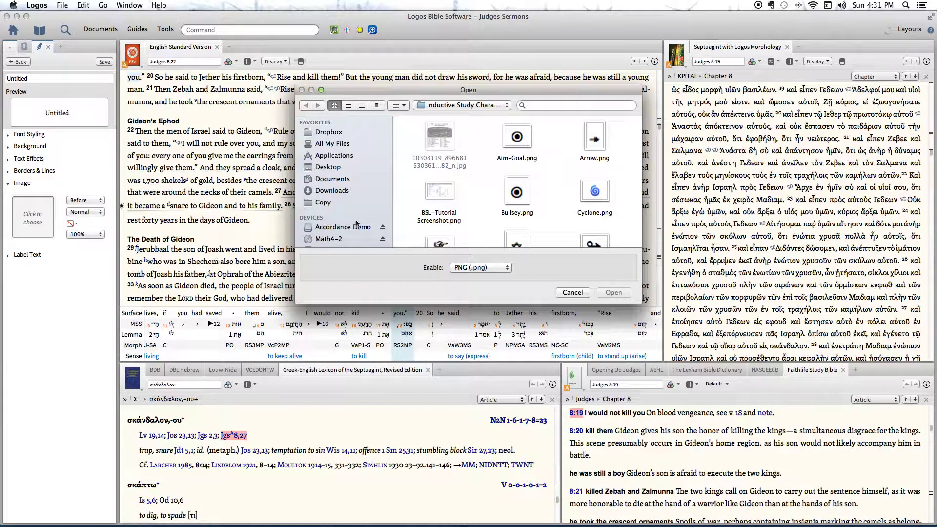
scroll(474, 225, "down", 5)
scroll(475, 224, "down", 2)
scroll(474, 224, "up", 2)
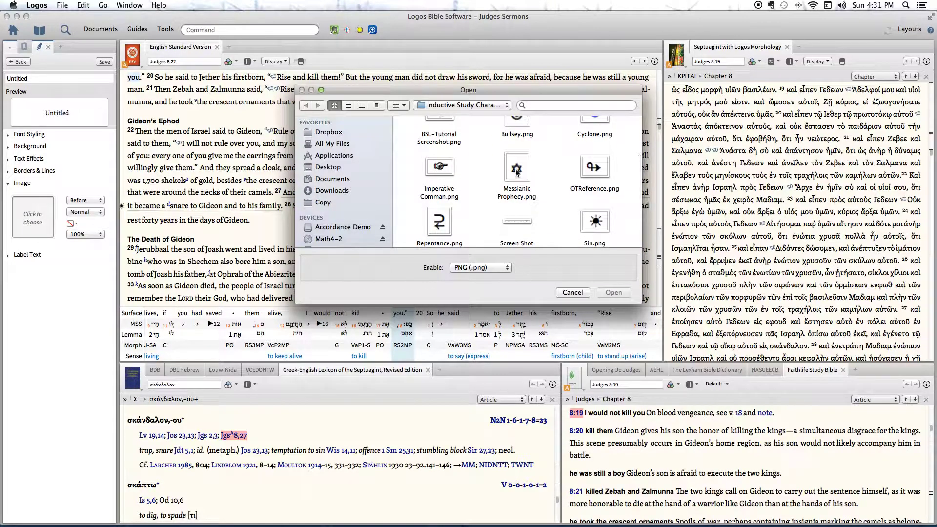
left_click(517, 170)
left_click(610, 292)
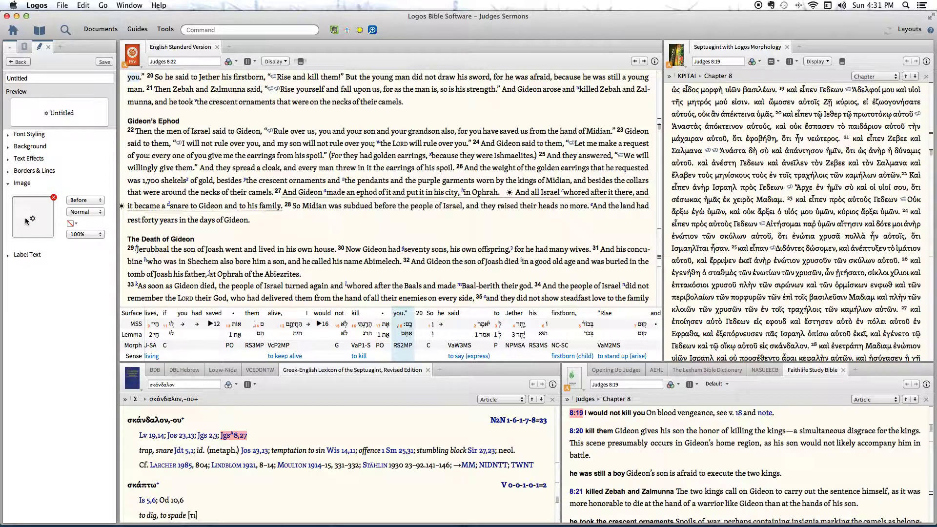
Step: Review the style image's placement and offset options, keeping Before and Normal
left_click(102, 203)
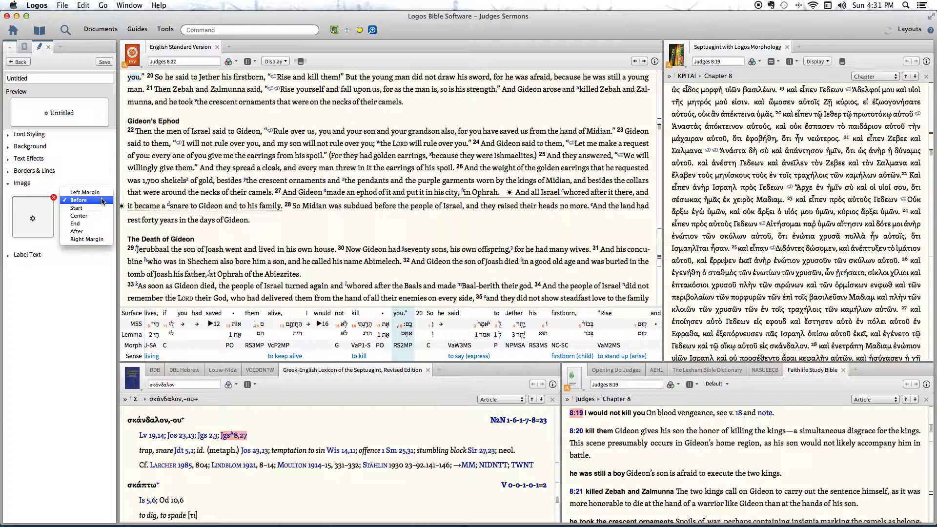
left_click(102, 201)
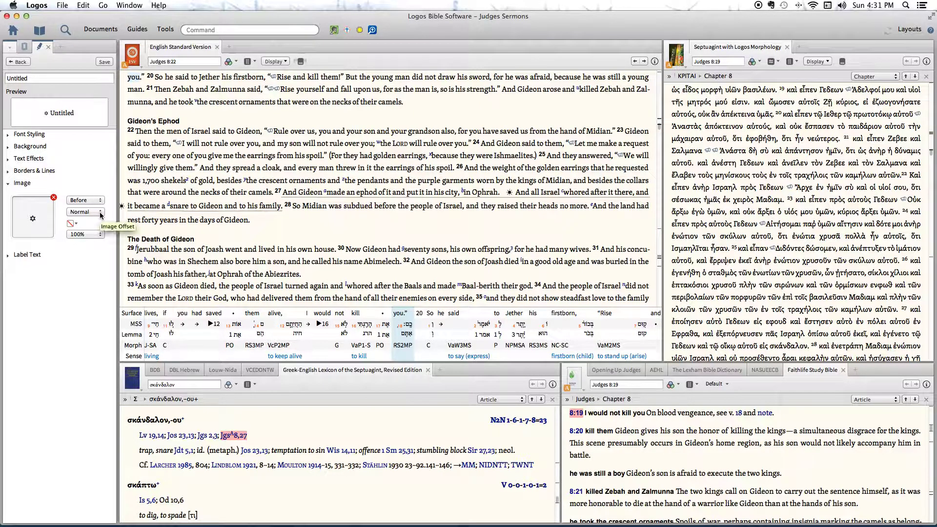
left_click(100, 213)
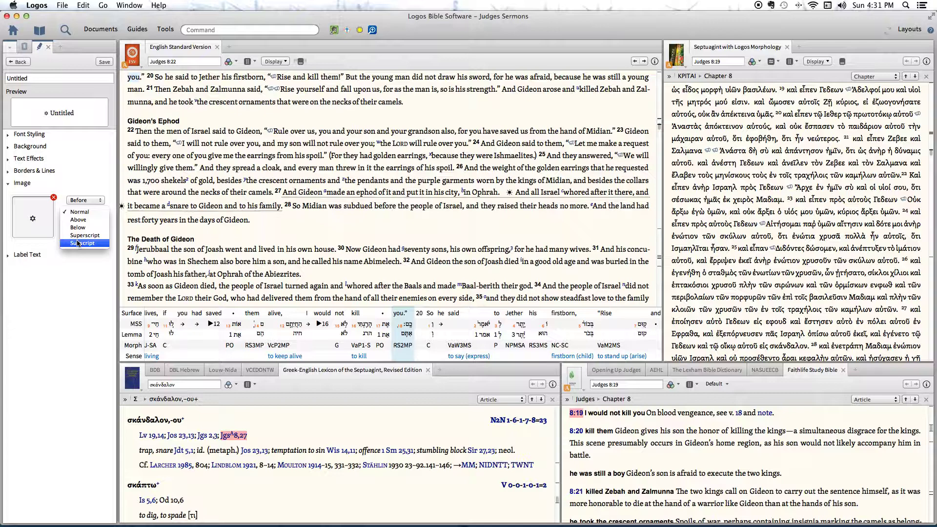
left_click(91, 188)
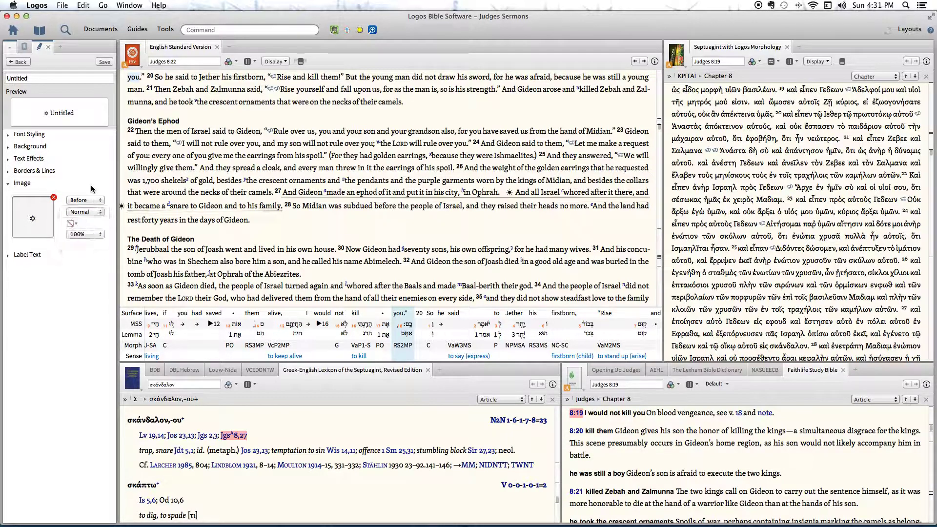
left_click(100, 213)
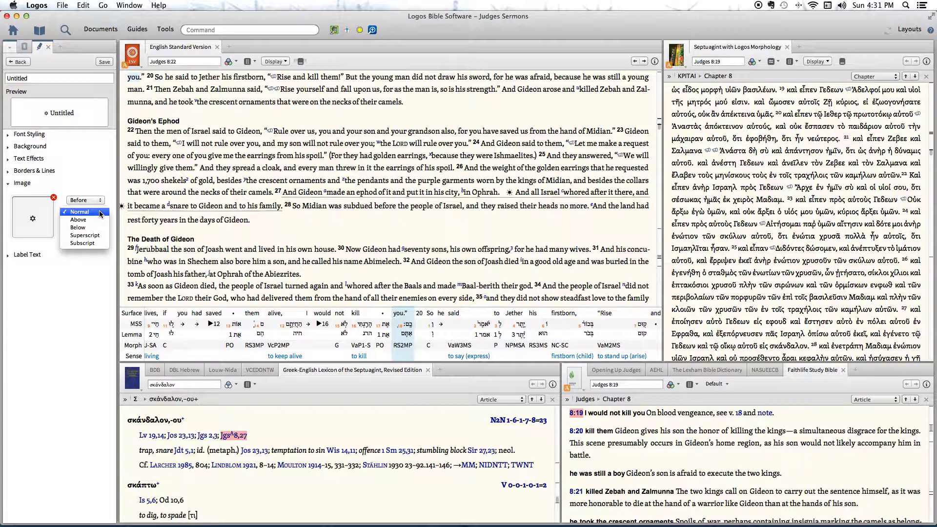
left_click(100, 212)
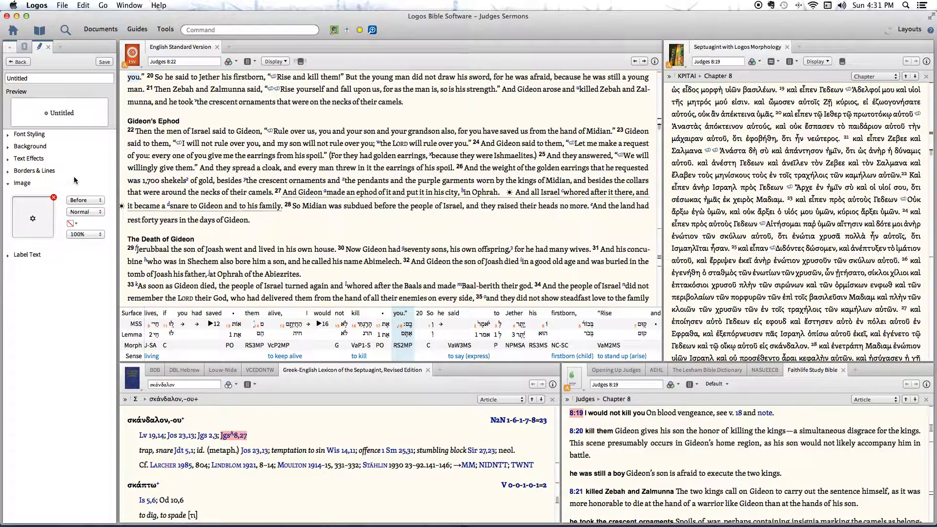
Step: Name the highlighting style Messianic Prophecy and save it
left_click(32, 78)
key("BackSpace")
key("BackSpace")
key("BackSpace")
key("BackSpace")
key("BackSpace")
key("BackSpace")
key("BackSpace")
key("BackSpace")
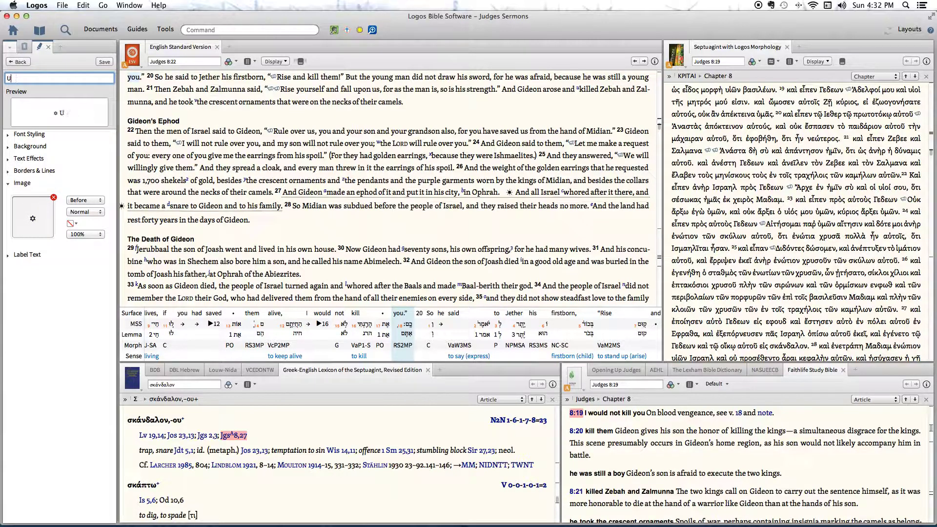
type("Messianc")
key("BackSpace")
type("ic Prophecy")
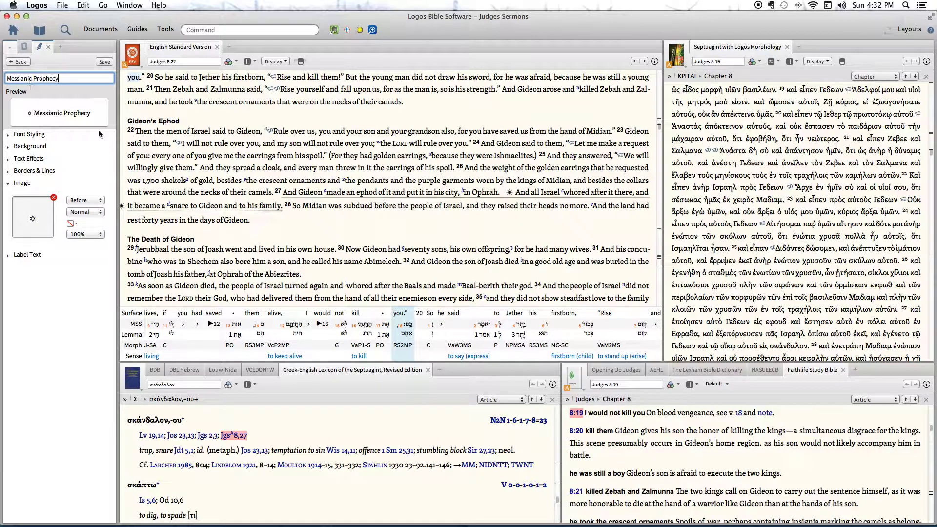
left_click(80, 142)
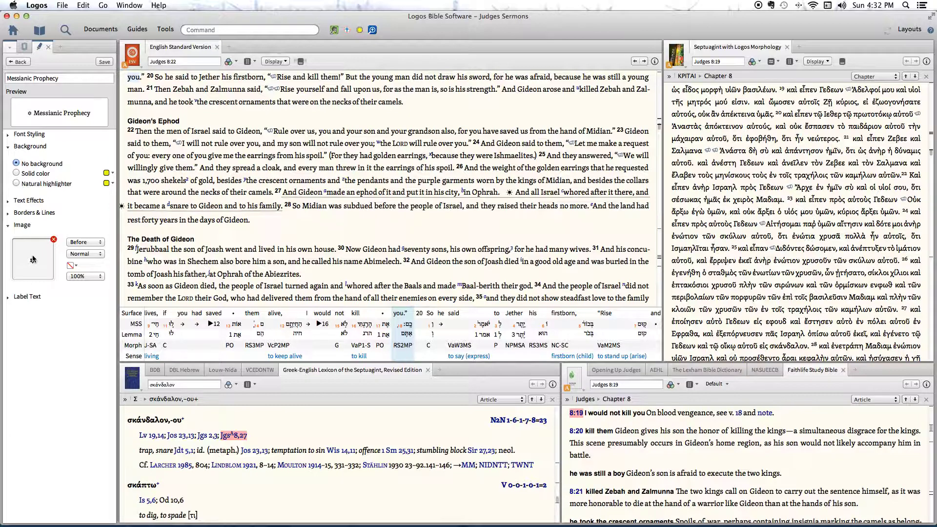
left_click(105, 62)
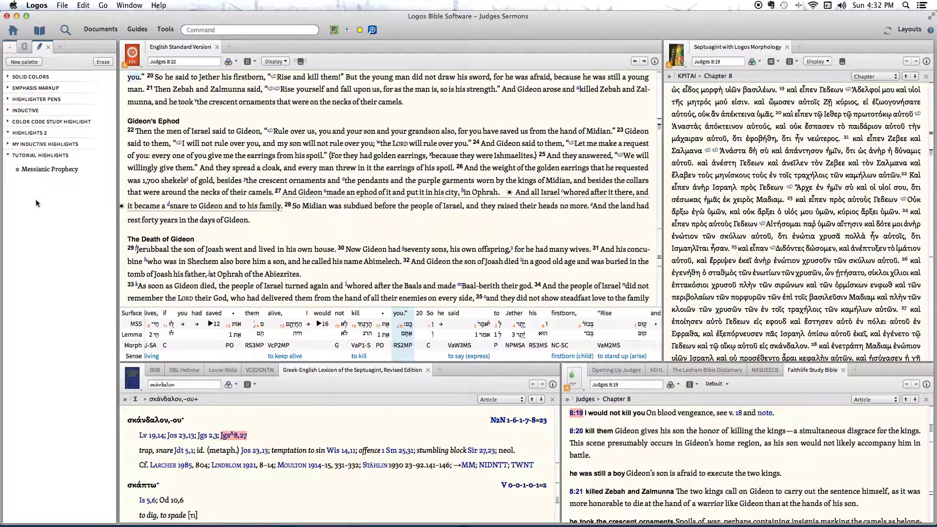
Step: Go to Isaiah 53 in the English Standard Version
left_click(181, 61)
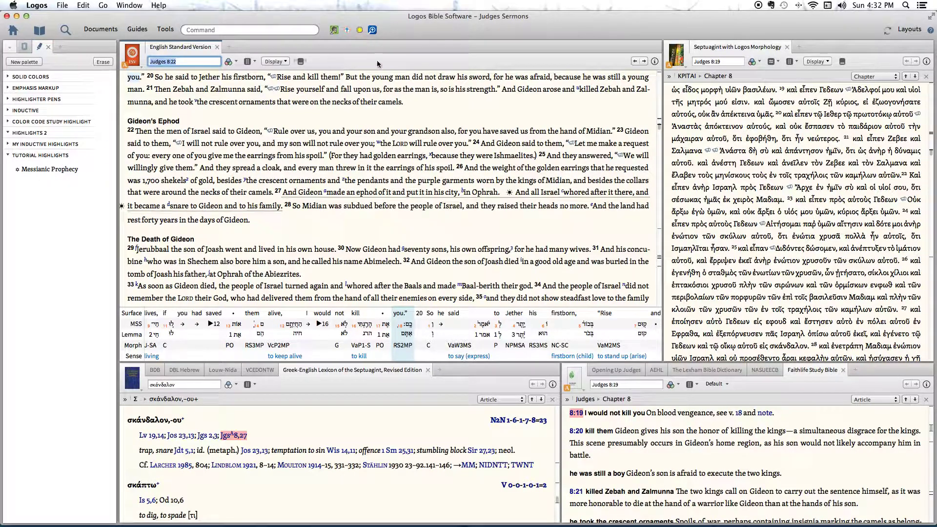
type("isa")
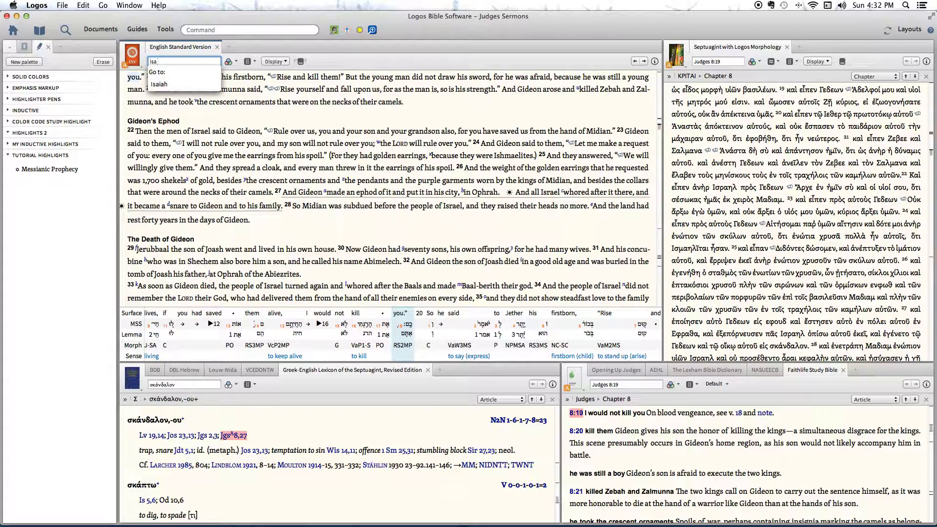
type(" 53")
key("Return")
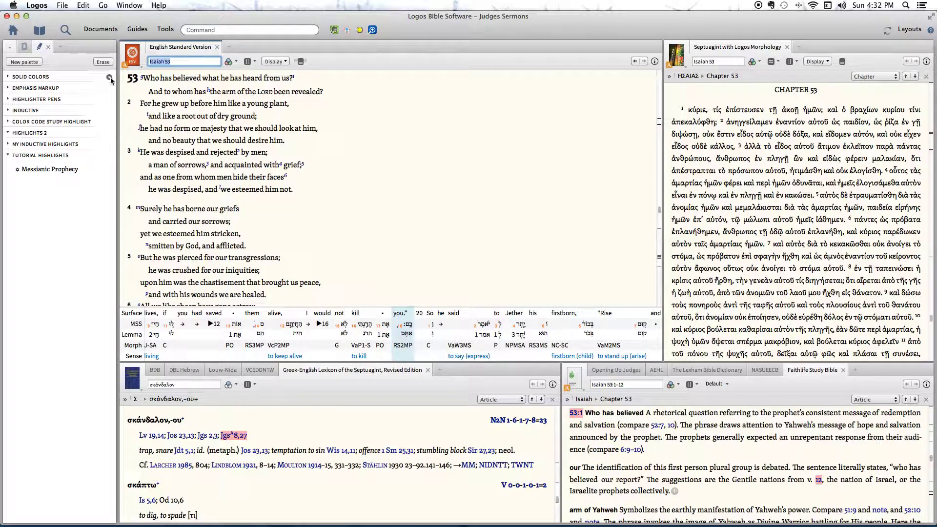
Step: Mark the verse number of Isaiah 53:3 with the Messianic Prophecy style
left_click(130, 152)
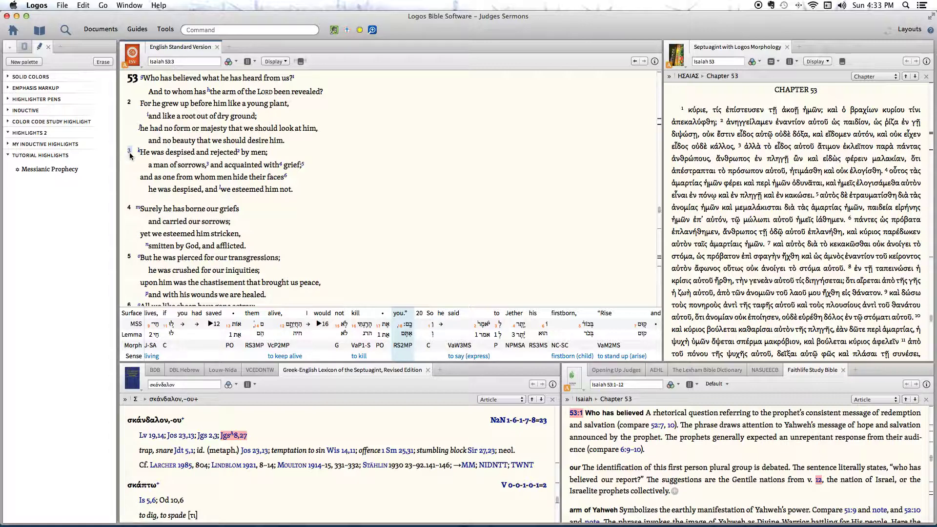
left_click(22, 170)
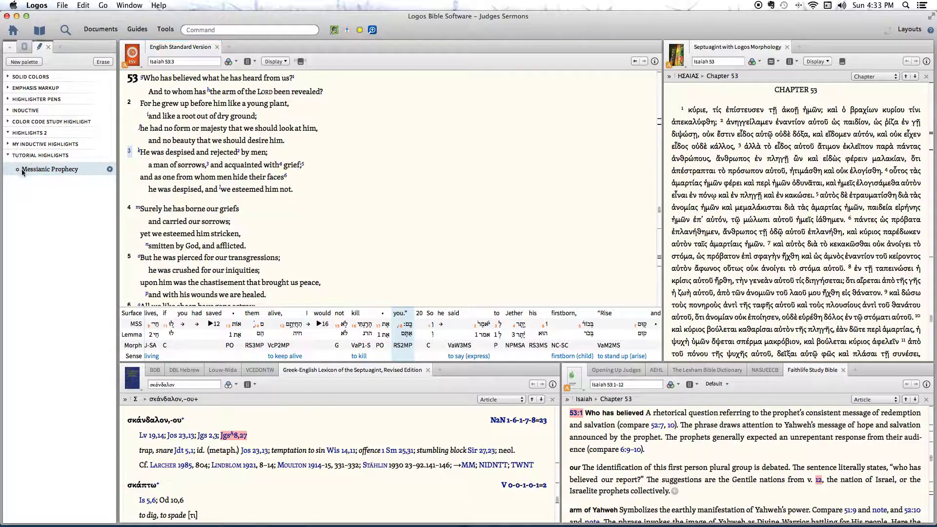
left_click(336, 170)
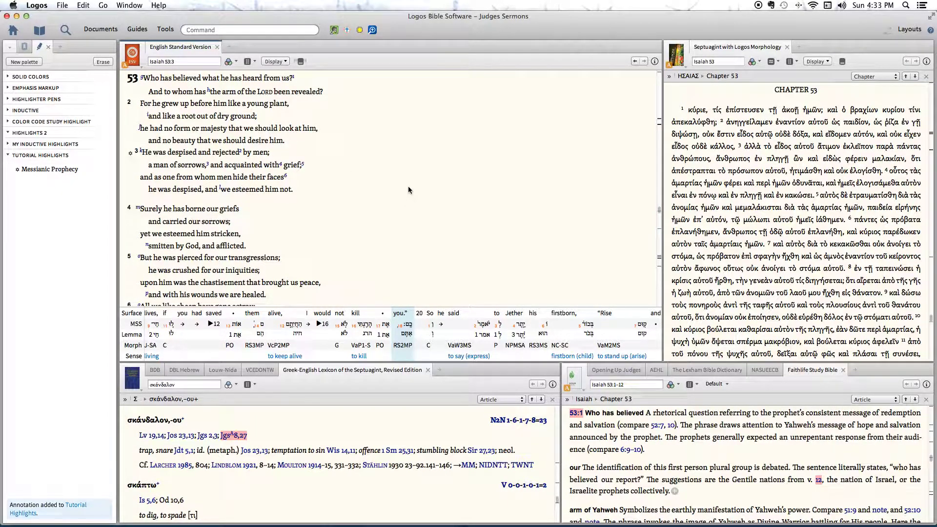
Step: Review the symbols in the Inductive Study Symbols document in Pages and the styles in the My Inductive Highlights palette in Logos
mouse_move(429, 520)
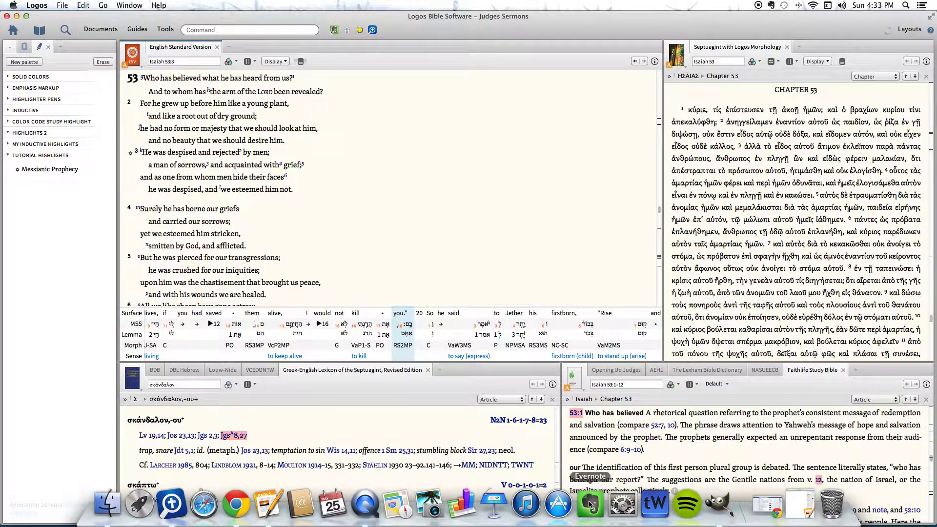
left_click(796, 510)
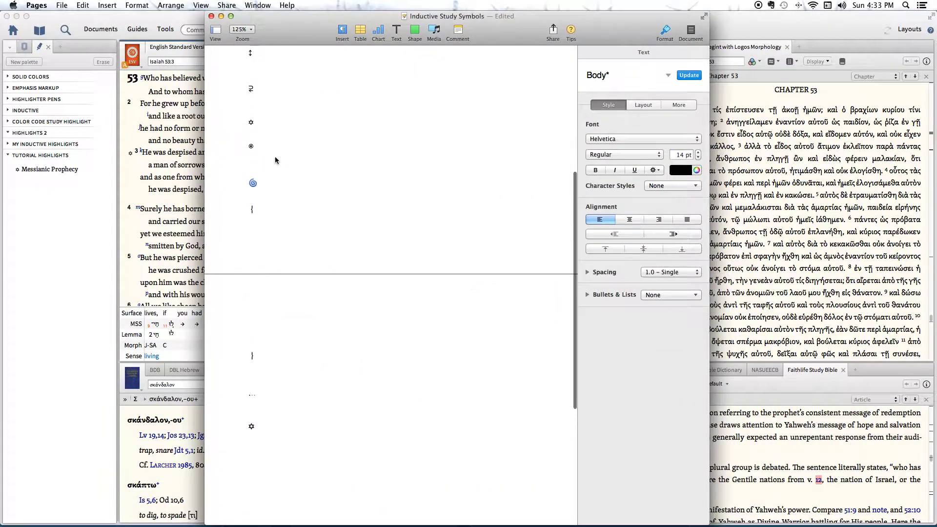
scroll(273, 156, "up", 3)
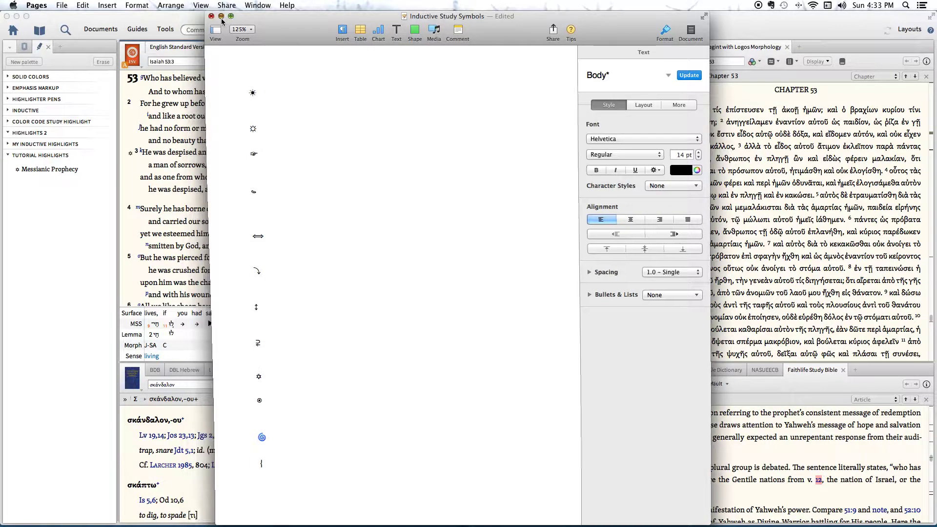
left_click(221, 16)
left_click(6, 154)
left_click(7, 155)
left_click(7, 144)
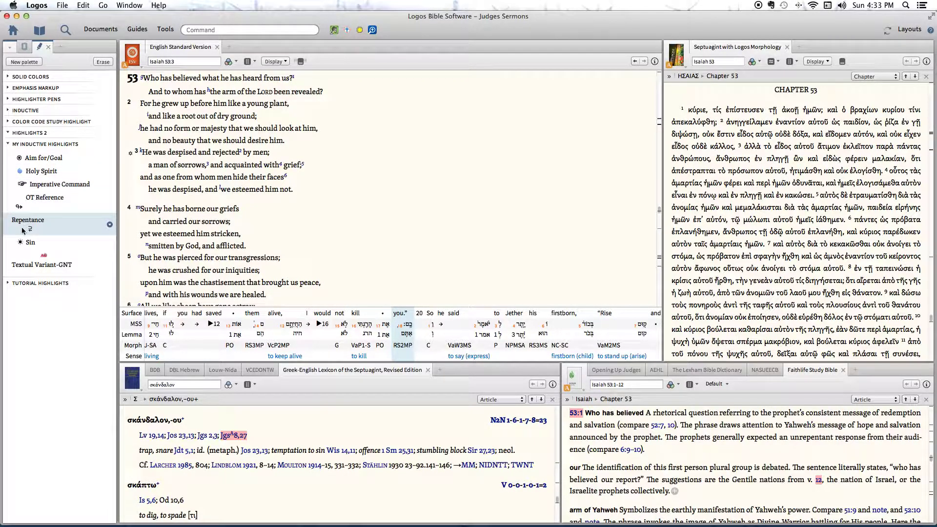
left_click(8, 144)
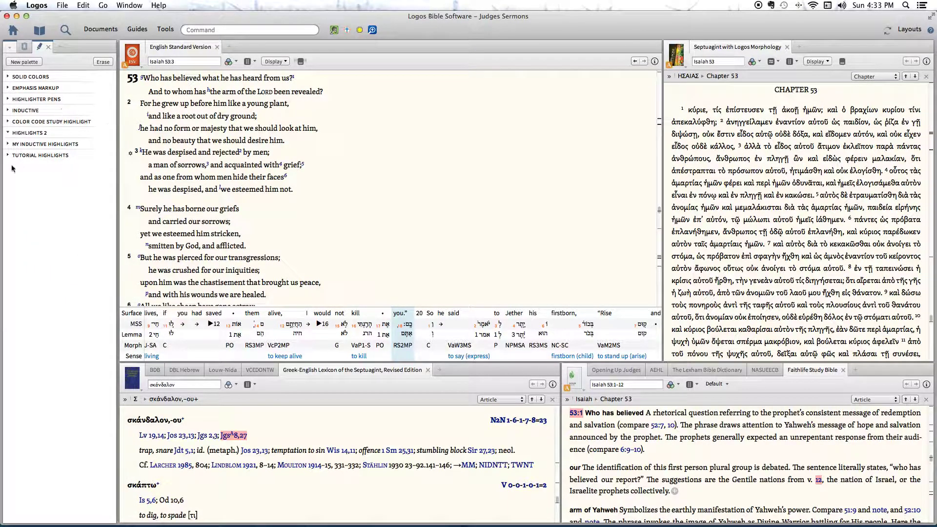
Step: Add a new style named Star to the Tutorial Highlights palette
left_click(7, 155)
left_click(109, 157)
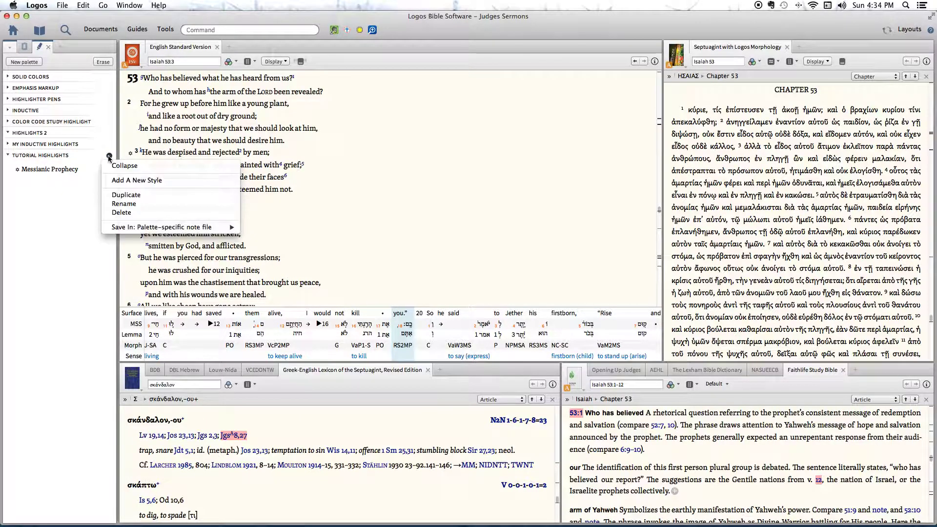
left_click(122, 181)
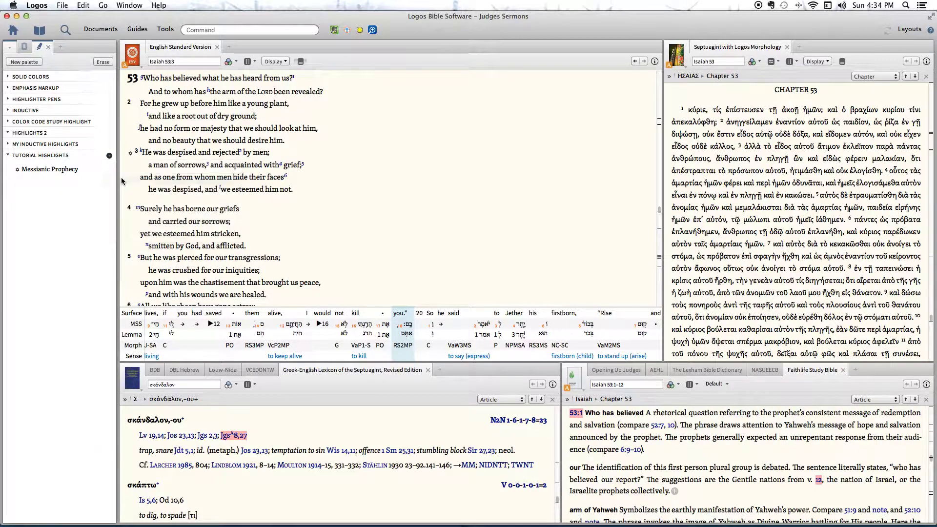
double_click(34, 78)
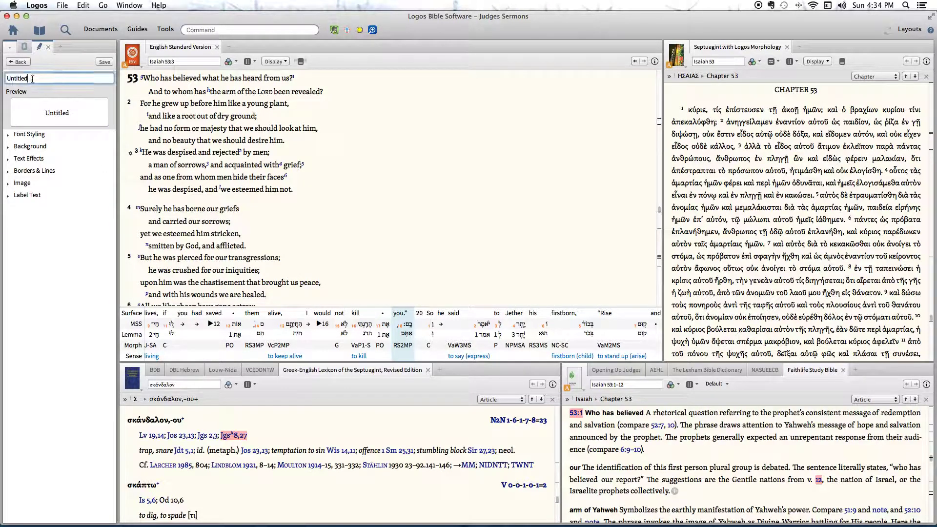
type("Star")
Step: Set the Star style's image to the original six-pointed star screenshot on the Desktop and save the style
left_click(7, 184)
left_click(33, 222)
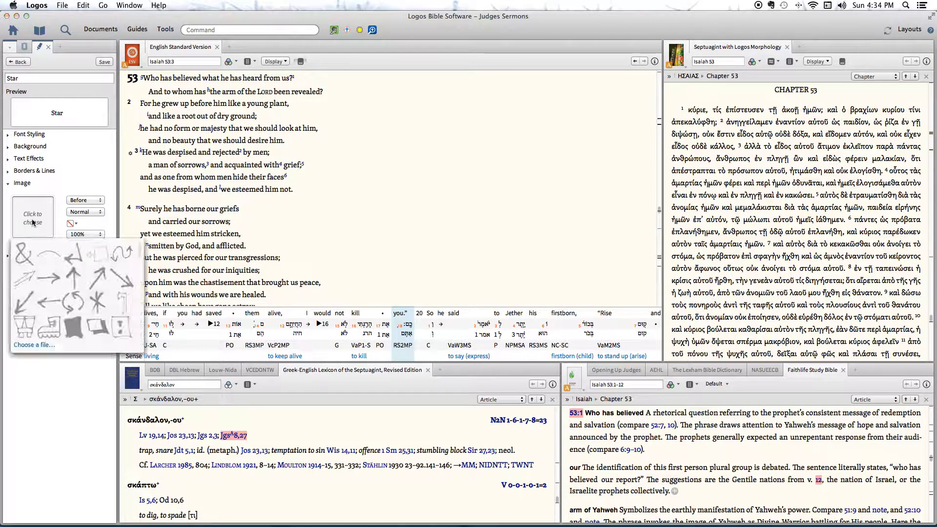
left_click(33, 345)
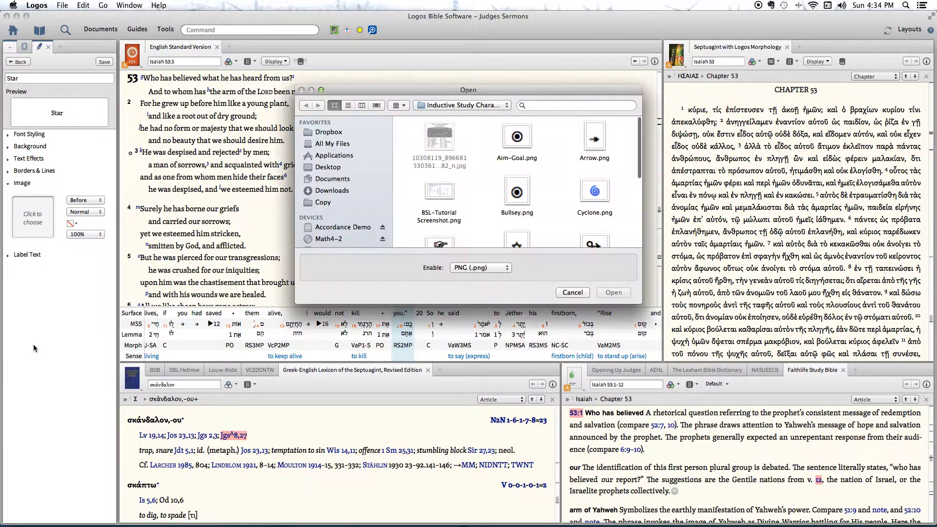
left_click(327, 167)
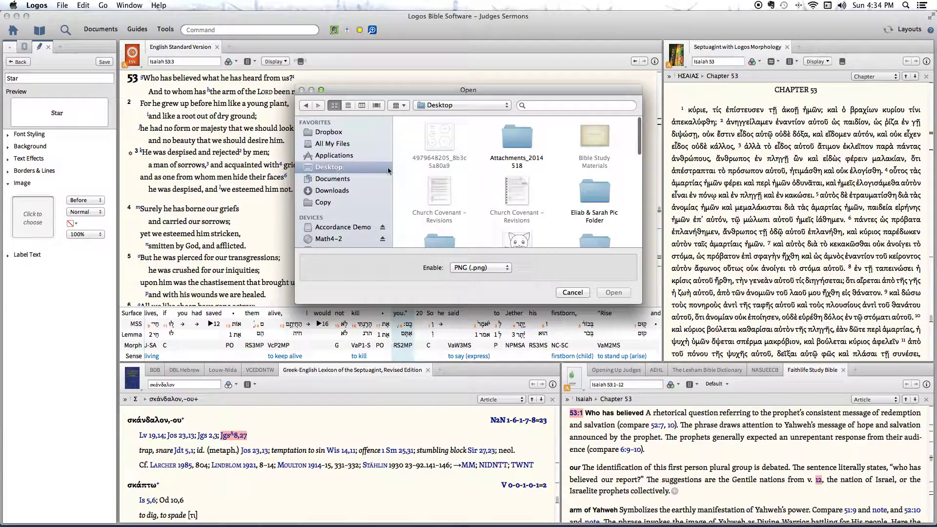
scroll(454, 181, "down", 5)
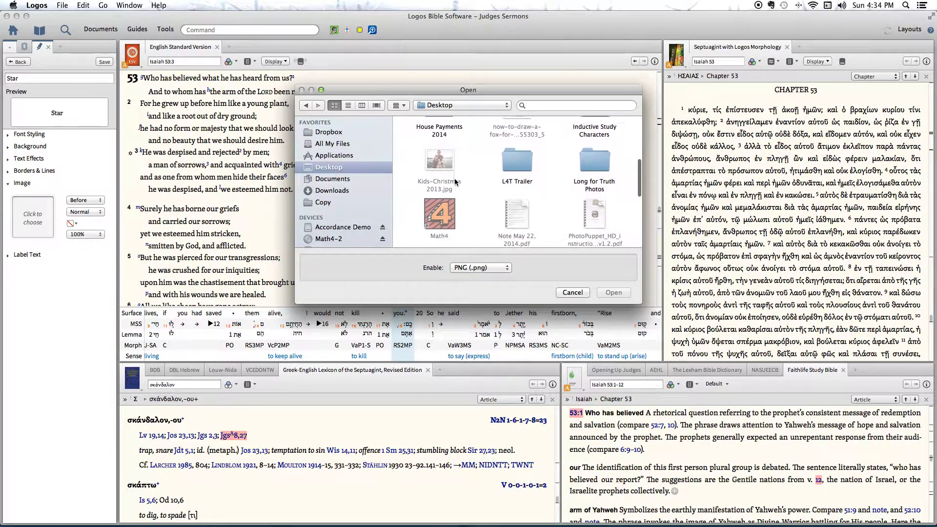
scroll(454, 178, "down", 2)
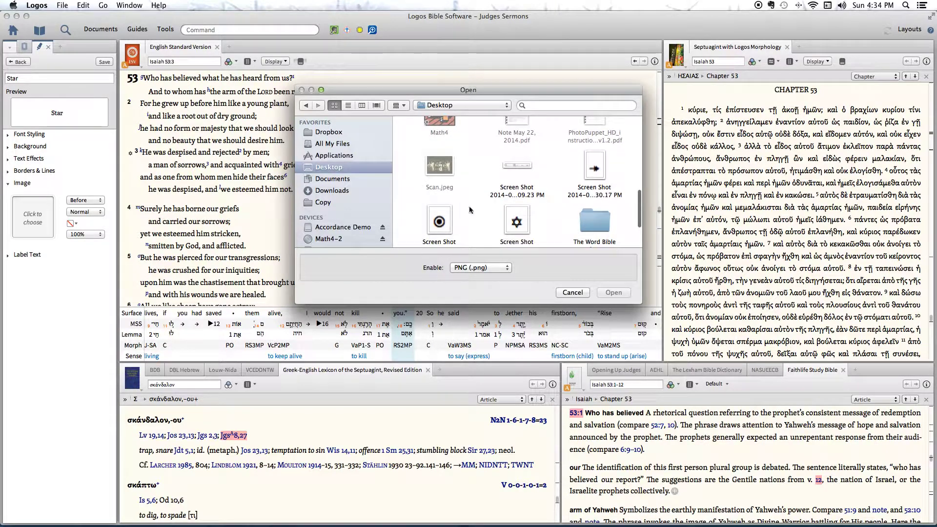
left_click(516, 223)
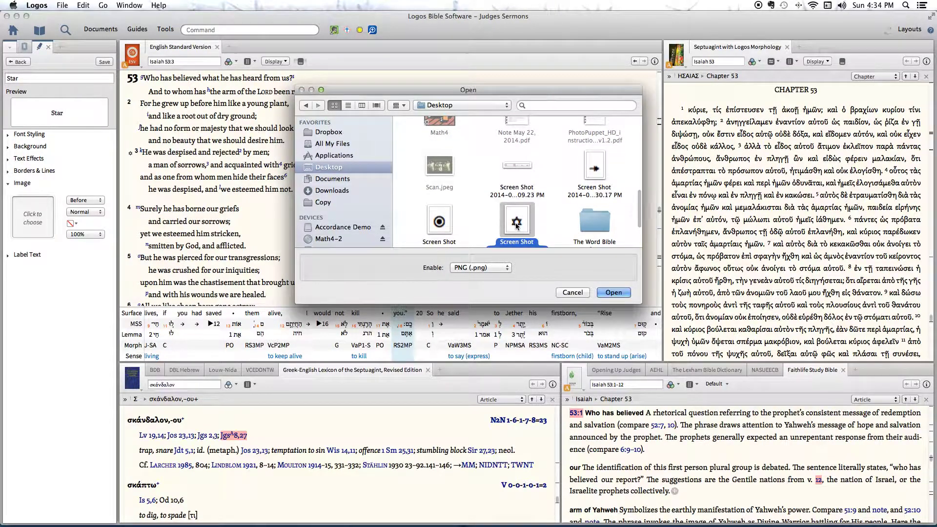
left_click(613, 293)
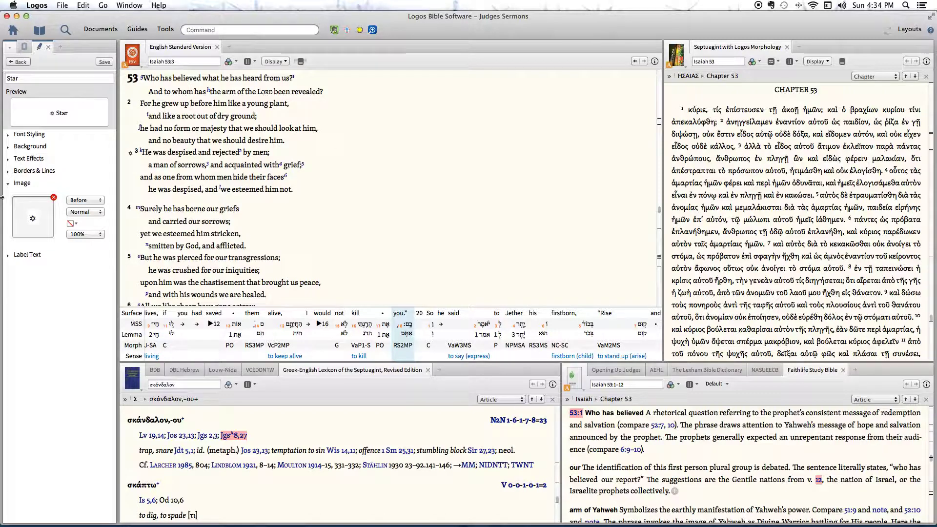
left_click(104, 62)
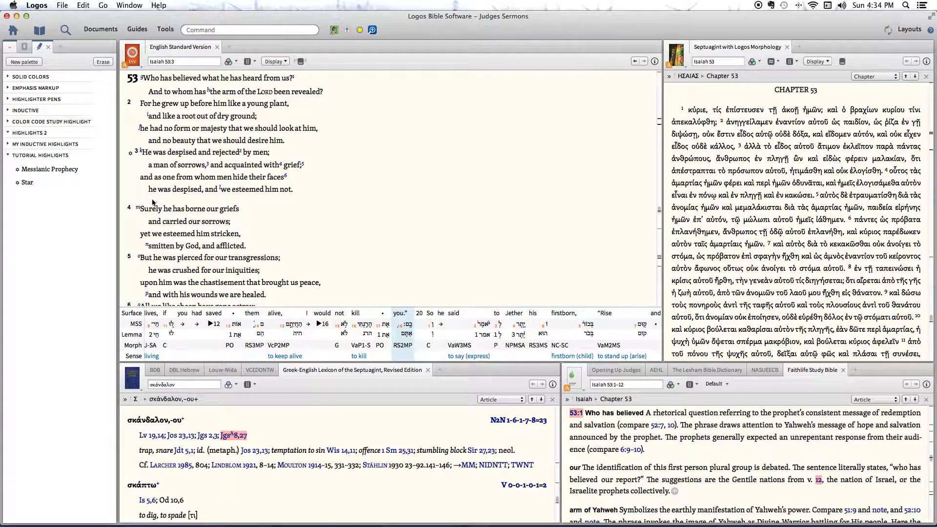
Step: Apply the Star style to the words "he was despised" in the last line of Isaiah 53:3
left_click_drag(148, 189, 188, 191)
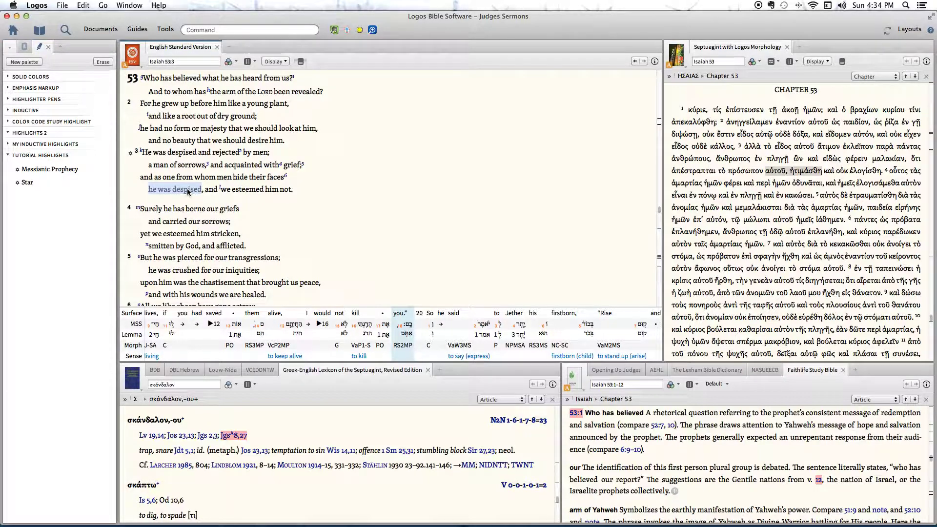
left_click(26, 182)
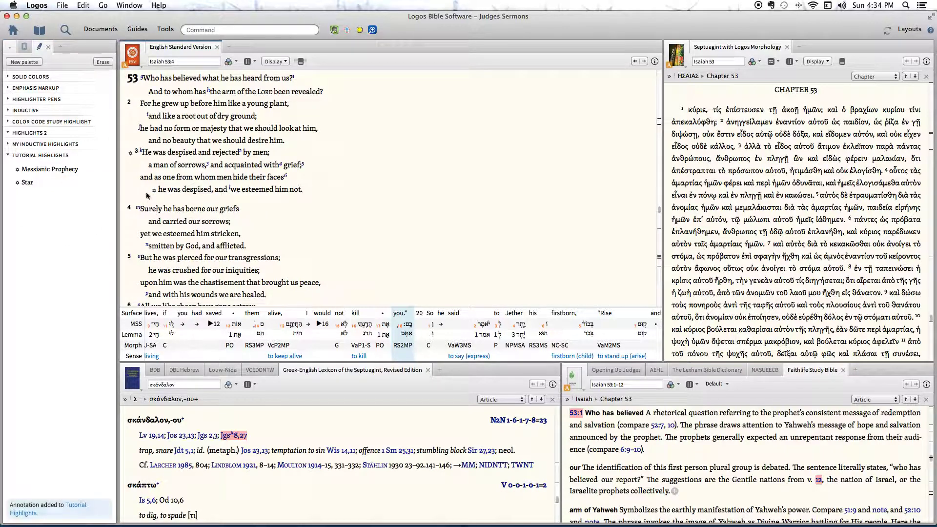